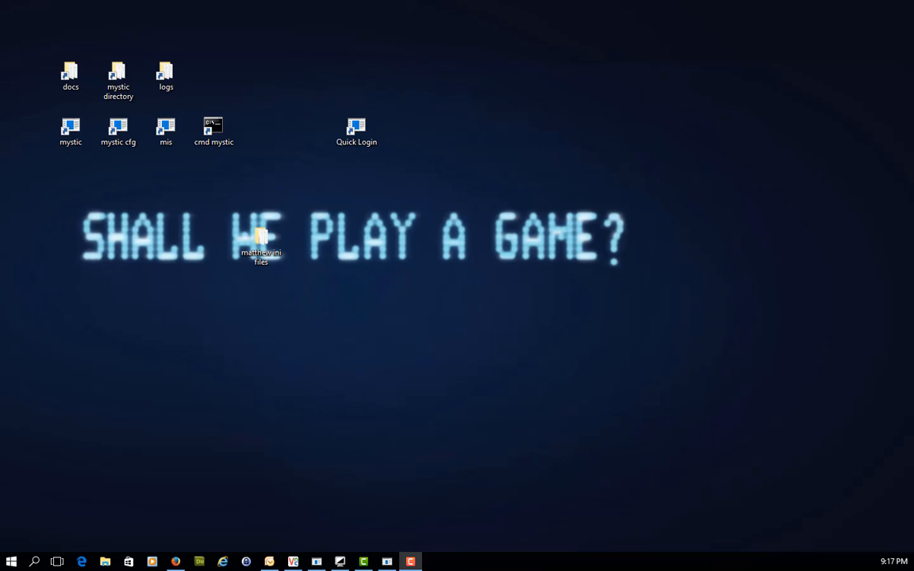
- Switch to the Agency BBS terminal and open the message index of the fsxNet Mystic BBS Support/Dev area
{"action": "left_click", "coordinate": [340, 561]}
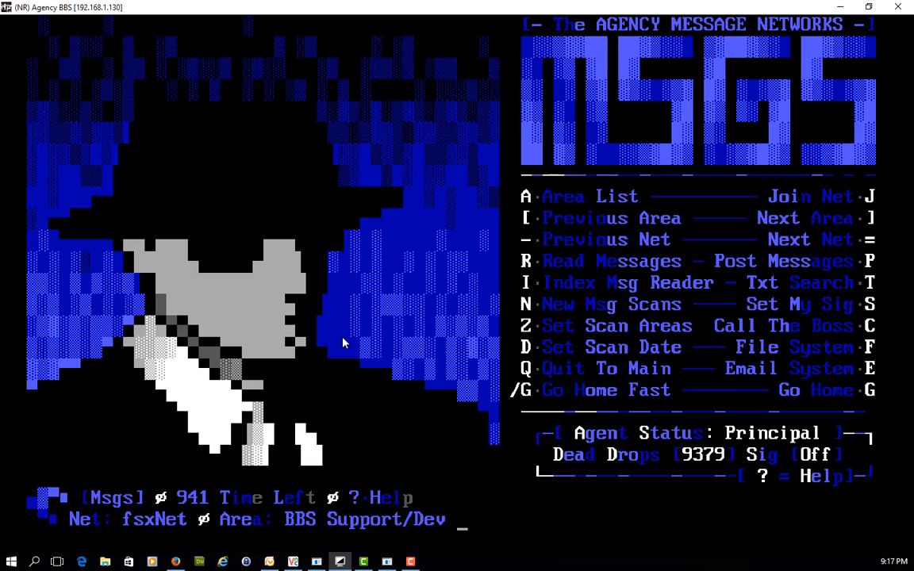
{"action": "key", "text": "i"}
{"action": "key", "text": "Down"}
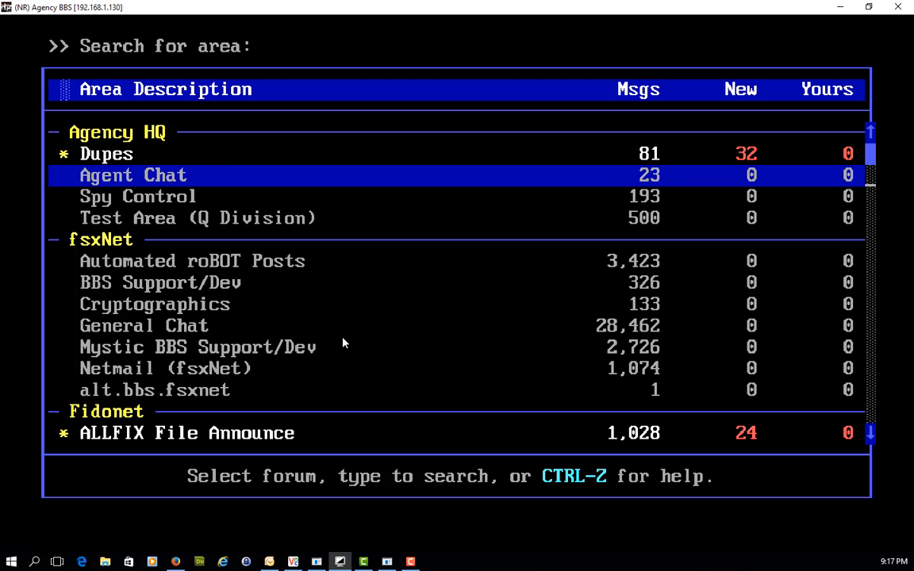
{"action": "key", "text": "Down"}
{"action": "key", "text": "Down"}
{"action": "key", "text": "Down"}
{"action": "key", "text": "Down"}
{"action": "key", "text": "Down"}
{"action": "key", "text": "Down"}
{"action": "key", "text": "Down"}
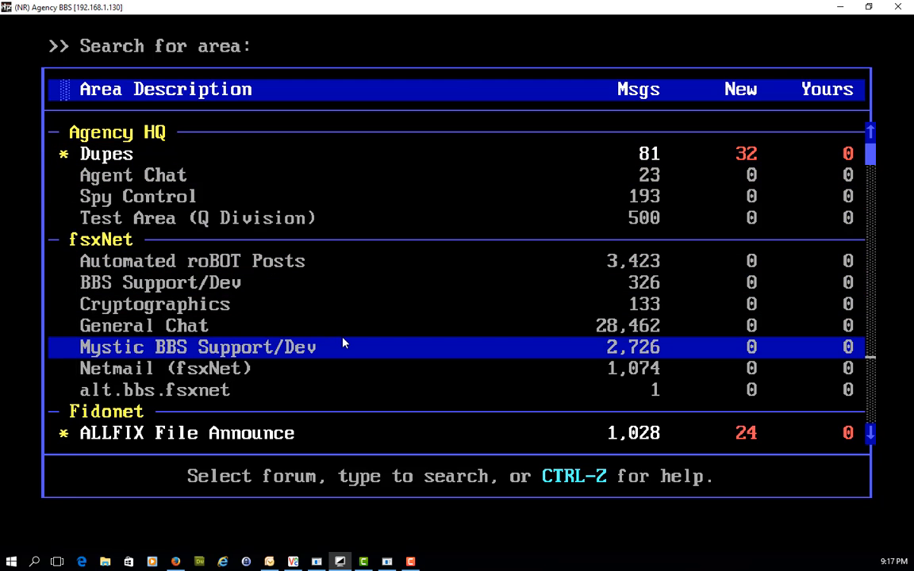
{"action": "key", "text": "Return"}
- Read message 2717 about customizing the username input length, and minimize the terminal window
{"action": "key", "text": "Page_Up"}
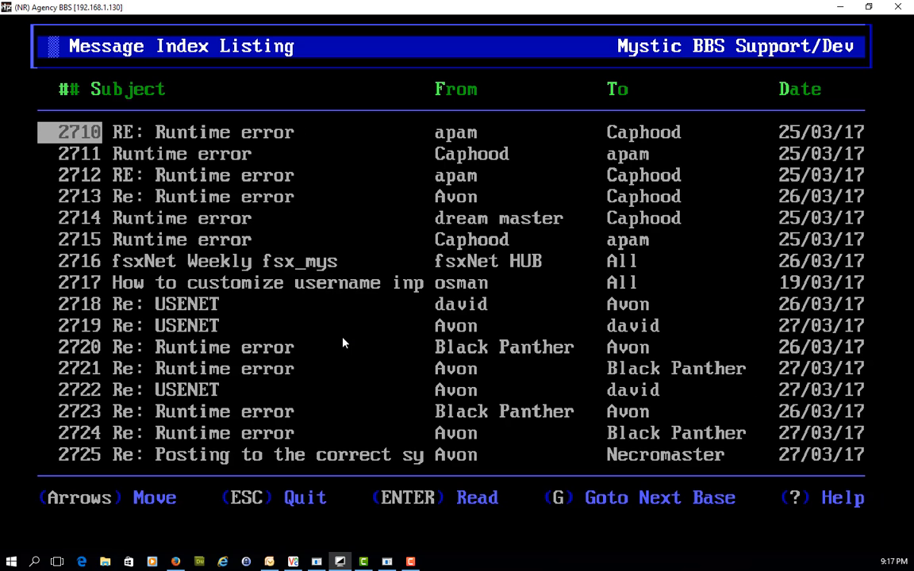
{"action": "key", "text": "Down"}
{"action": "key", "text": "Down"}
{"action": "key", "text": "Down"}
{"action": "key", "text": "Down"}
{"action": "key", "text": "Down"}
{"action": "key", "text": "Down"}
{"action": "key", "text": "Down"}
{"action": "key", "text": "Down"}
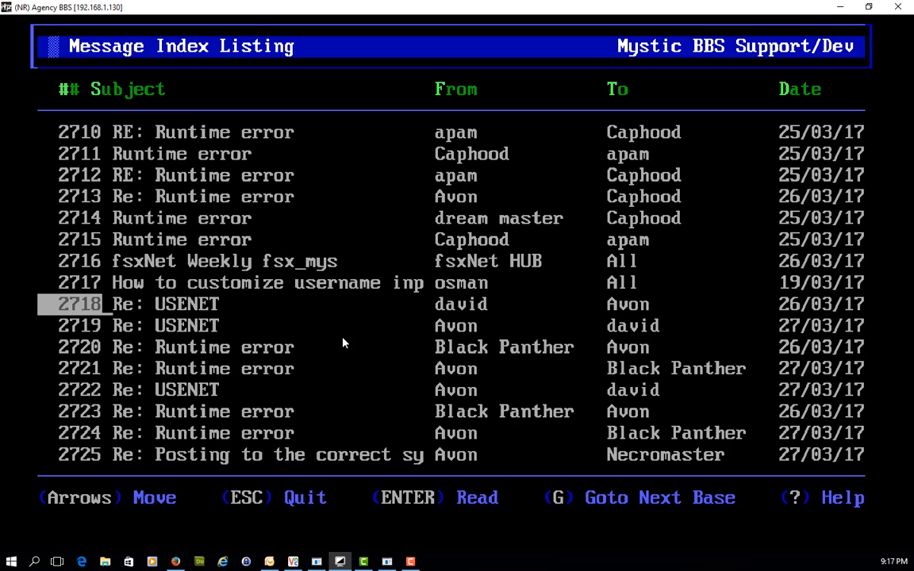
{"action": "key", "text": "Up"}
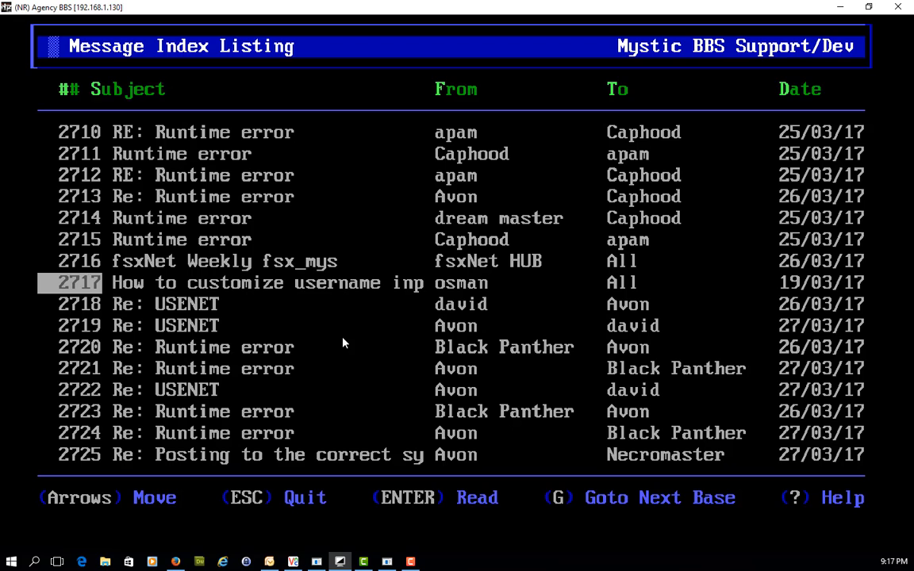
{"action": "key", "text": "Return"}
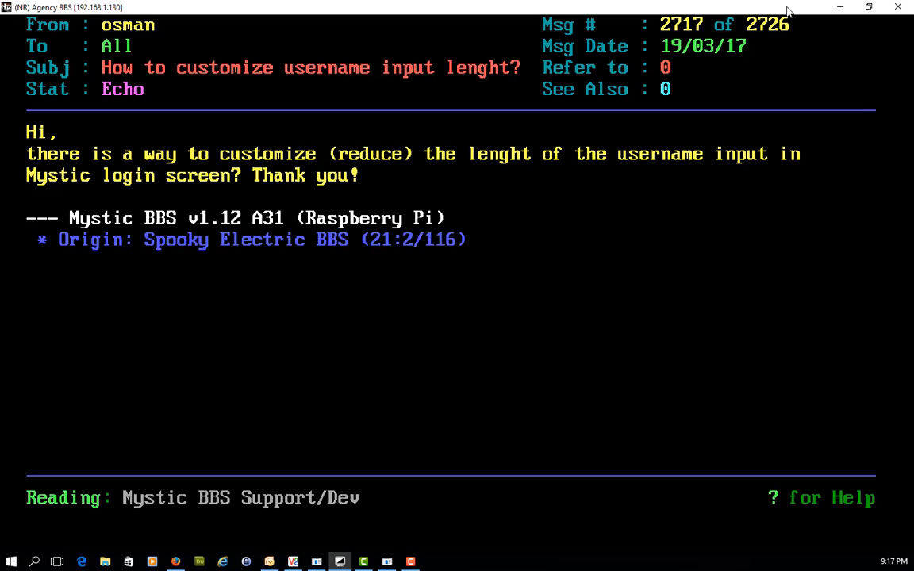
{"action": "left_click", "coordinate": [839, 12]}
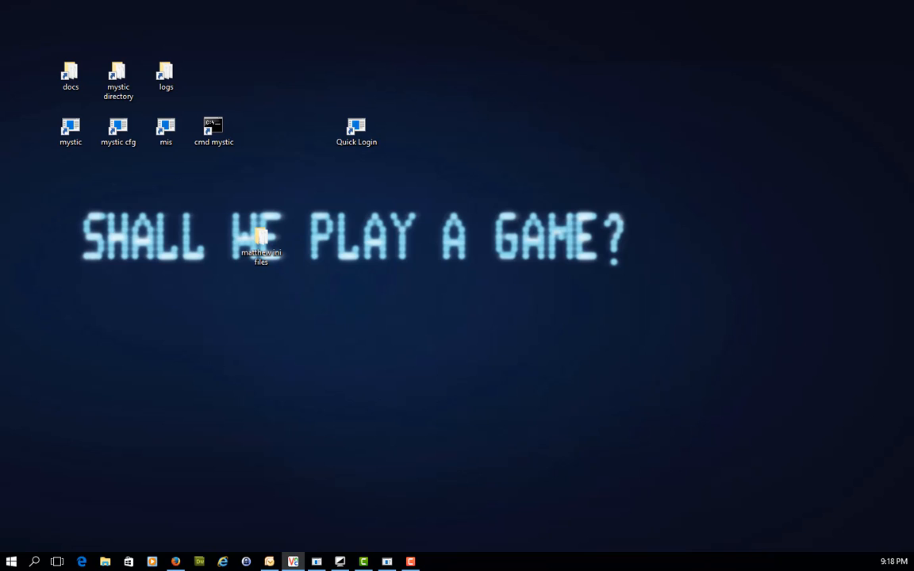
- Switch to Mystic Configuration and open the Theme/Prompt Editor
{"action": "key", "text": "alt+Tab"}
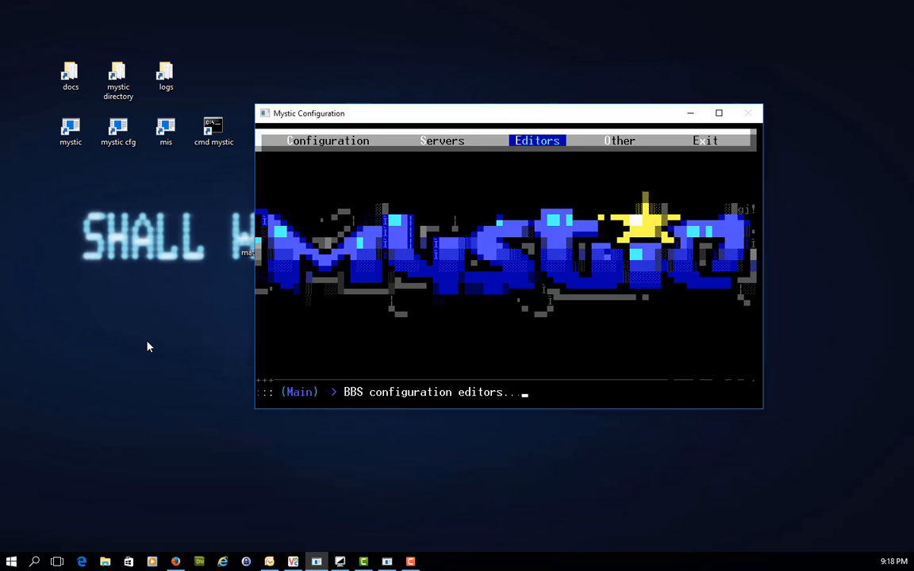
{"action": "key", "text": "Left"}
{"action": "key", "text": "Left"}
{"action": "key", "text": "Right"}
{"action": "key", "text": "Right"}
{"action": "key", "text": "Return"}
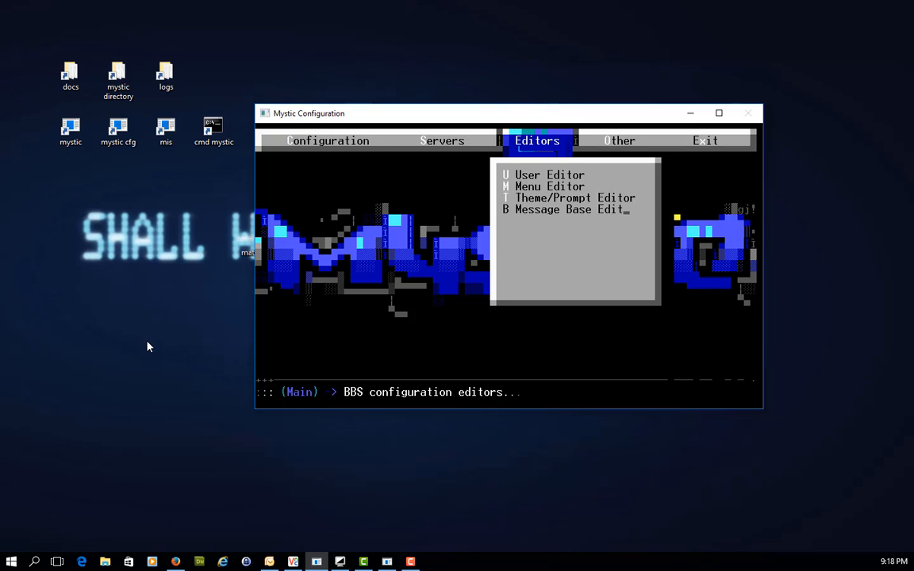
{"action": "key", "text": "Down"}
{"action": "key", "text": "Down"}
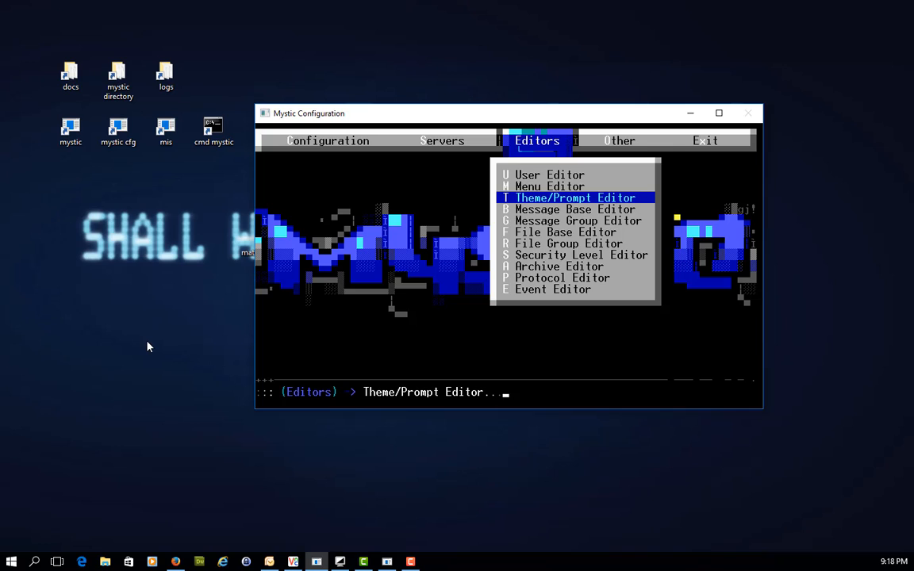
{"action": "key", "text": "Return"}
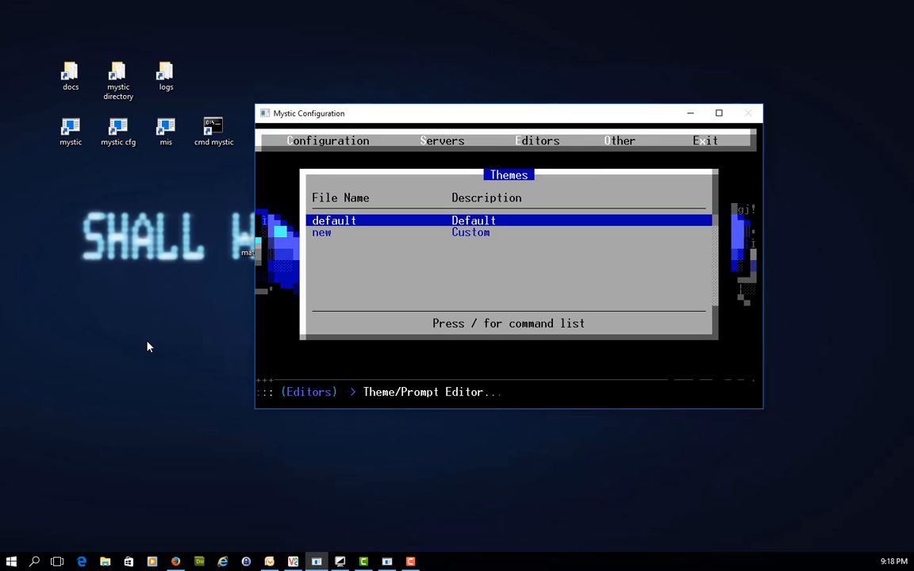
- Open the default theme and bring up its list of prompts
{"action": "key", "text": "Down"}
{"action": "key", "text": "Up"}
{"action": "key", "text": "Return"}
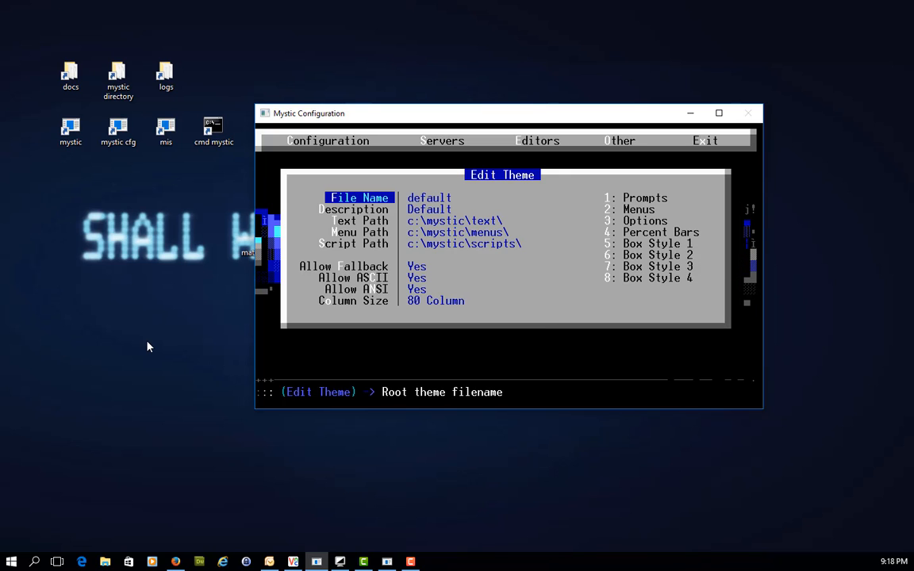
{"action": "key", "text": "Right"}
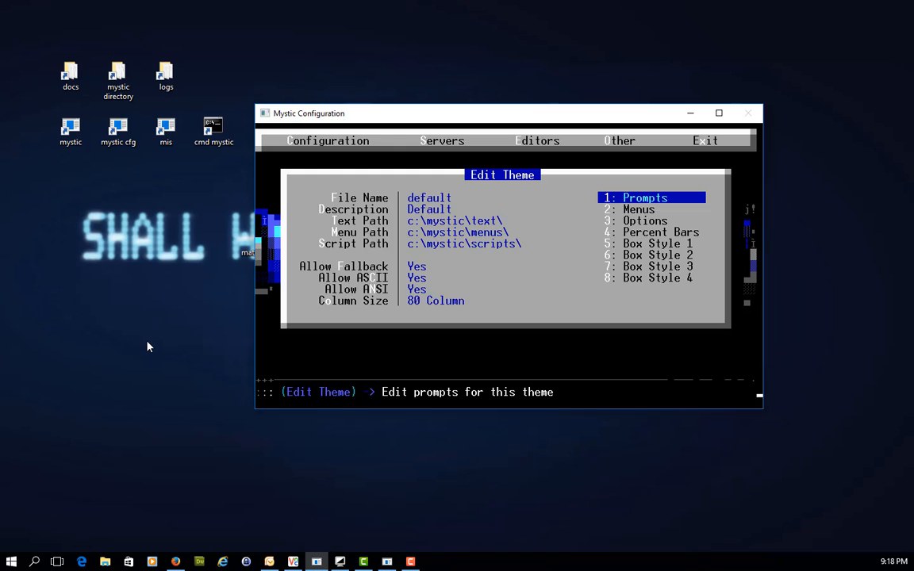
{"action": "key", "text": "Return"}
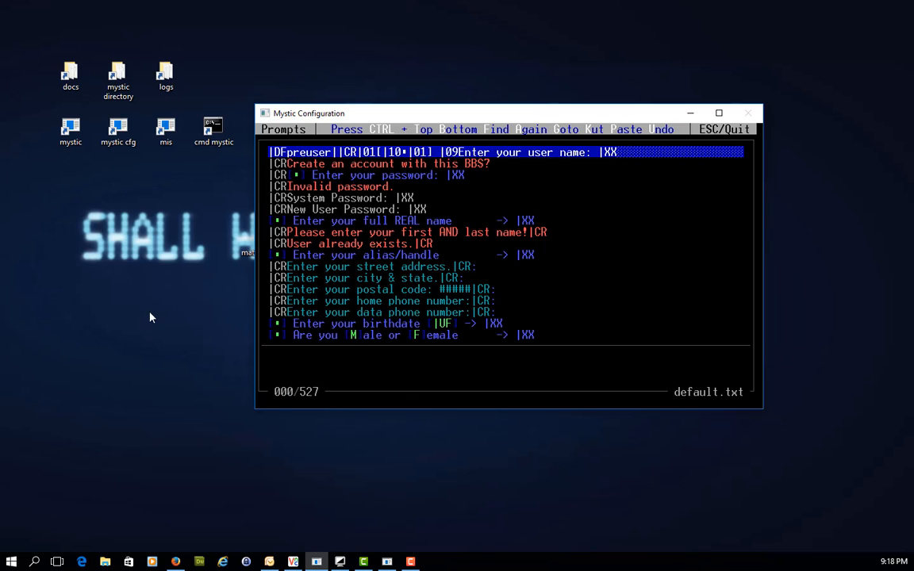
- Start a local Mystic login, fill the user name field with random characters to test its length, and clear it
{"action": "double_click", "coordinate": [77, 136]}
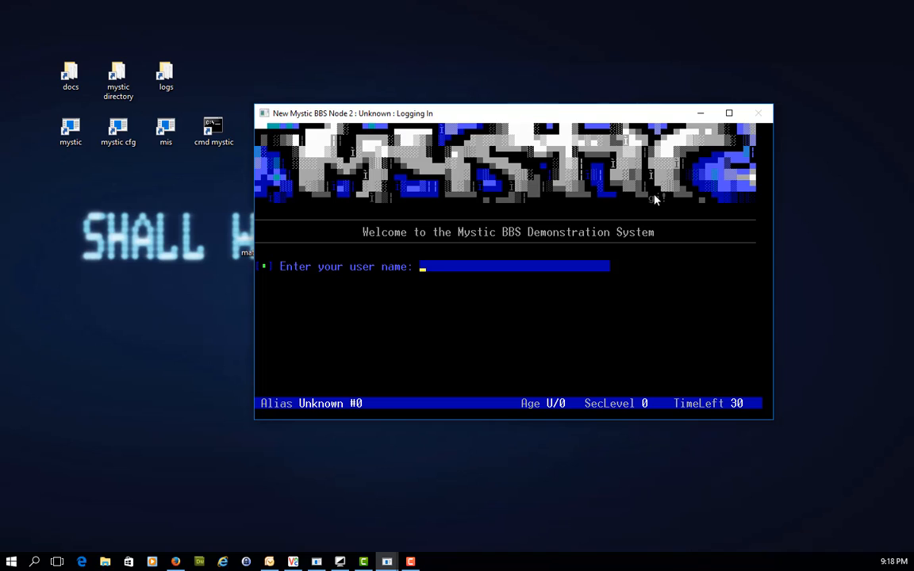
{"action": "type", "text": "Jhkljdfuoipoiperewrl'l'lr"}
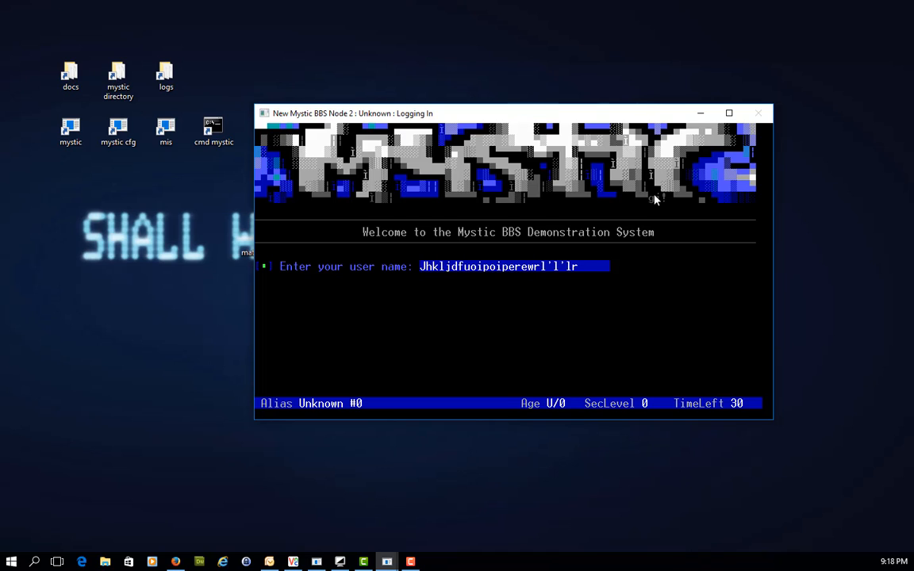
{"action": "type", "text": "rerrr"}
{"action": "key", "text": "BackSpace"}
{"action": "key", "text": "BackSpace"}
{"action": "key", "text": "BackSpace"}
{"action": "key", "text": "BackSpace"}
{"action": "key", "text": "BackSpace"}
{"action": "key", "text": "BackSpace"}
{"action": "key", "text": "BackSpace"}
{"action": "key", "text": "BackSpace"}
{"action": "key", "text": "BackSpace"}
{"action": "key", "text": "BackSpace"}
{"action": "key", "text": "BackSpace"}
{"action": "key", "text": "BackSpace"}
{"action": "key", "text": "BackSpace"}
{"action": "key", "text": "BackSpace"}
{"action": "key", "text": "BackSpace"}
{"action": "key", "text": "BackSpace"}
{"action": "key", "text": "BackSpace"}
{"action": "key", "text": "BackSpace"}
{"action": "key", "text": "BackSpace"}
{"action": "key", "text": "BackSpace"}
{"action": "key", "text": "BackSpace"}
{"action": "key", "text": "BackSpace"}
{"action": "key", "text": "BackSpace"}
{"action": "key", "text": "BackSpace"}
{"action": "key", "text": "BackSpace"}
{"action": "key", "text": "BackSpace"}
{"action": "key", "text": "BackSpace"}
{"action": "key", "text": "BackSpace"}
{"action": "key", "text": "BackSpace"}
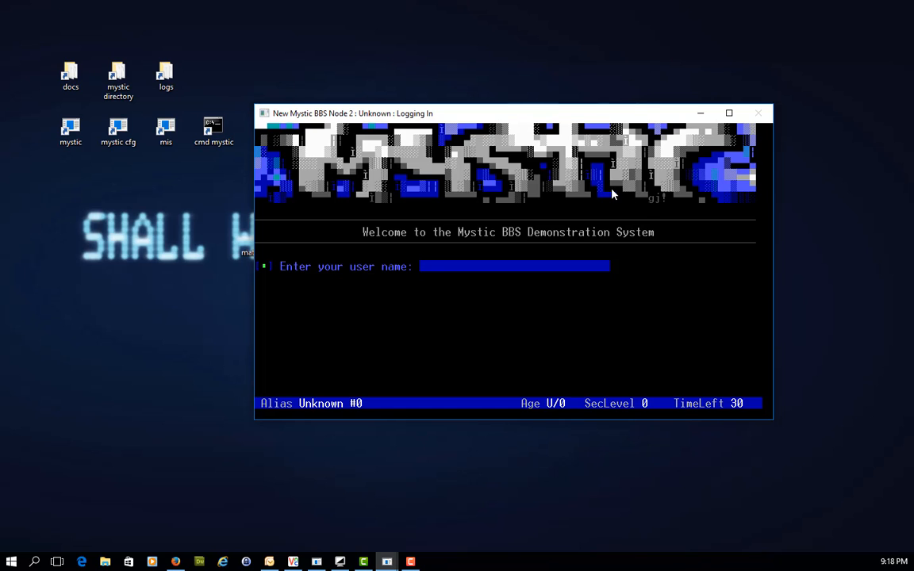
- Return to Mystic Configuration and preview prompt 000, the "Enter your user name" prompt
{"action": "key", "text": "alt+Tab"}
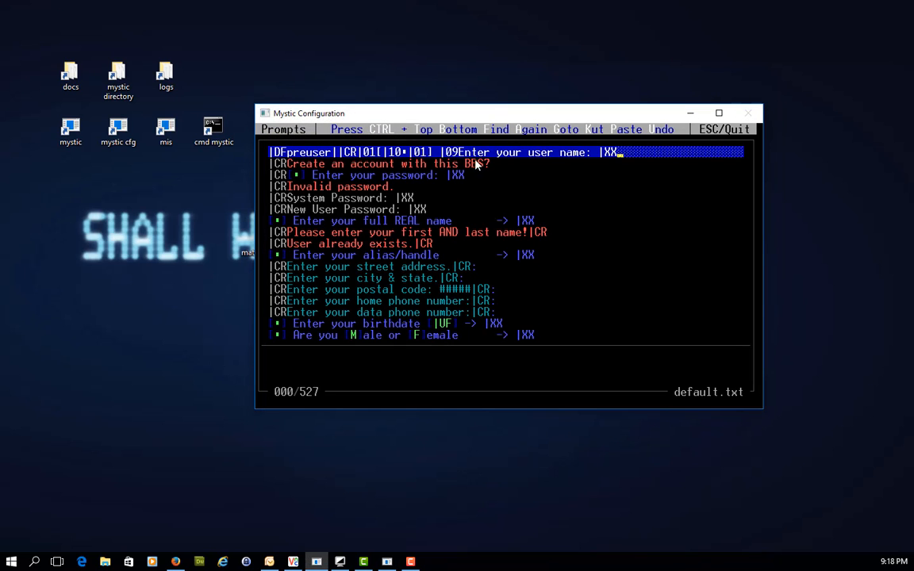
{"action": "key", "text": "Down"}
{"action": "key", "text": "Up"}
{"action": "key", "text": "Return"}
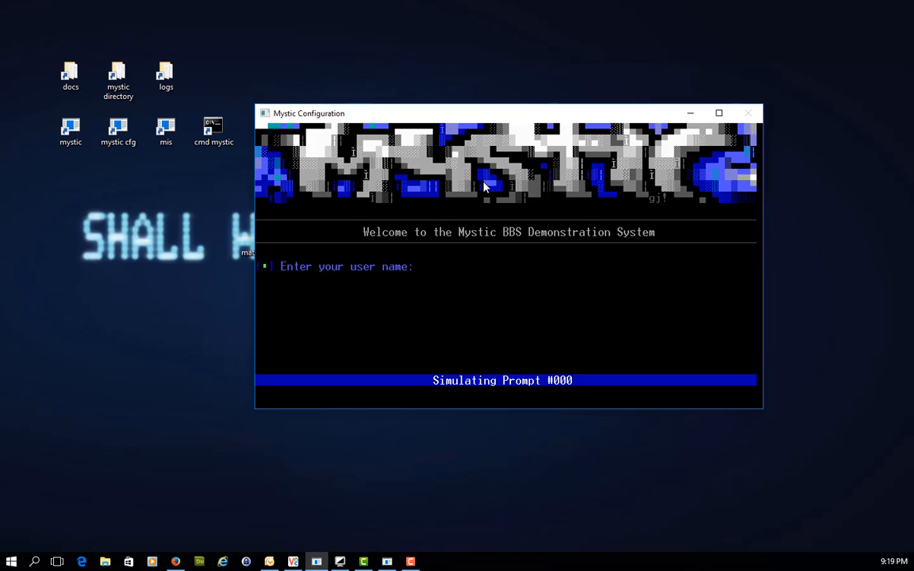
{"action": "key", "text": "Return"}
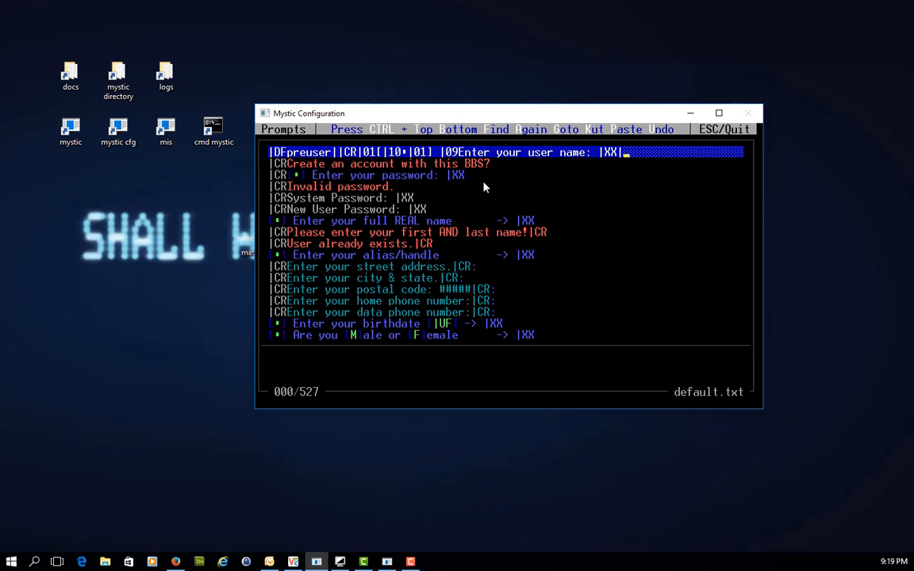
- Append |IS15 to the end of the user name prompt, preview it, and save the default theme's prompts
{"action": "type", "text": "IS"}
{"action": "type", "text": "15"}
{"action": "key", "text": "Return"}
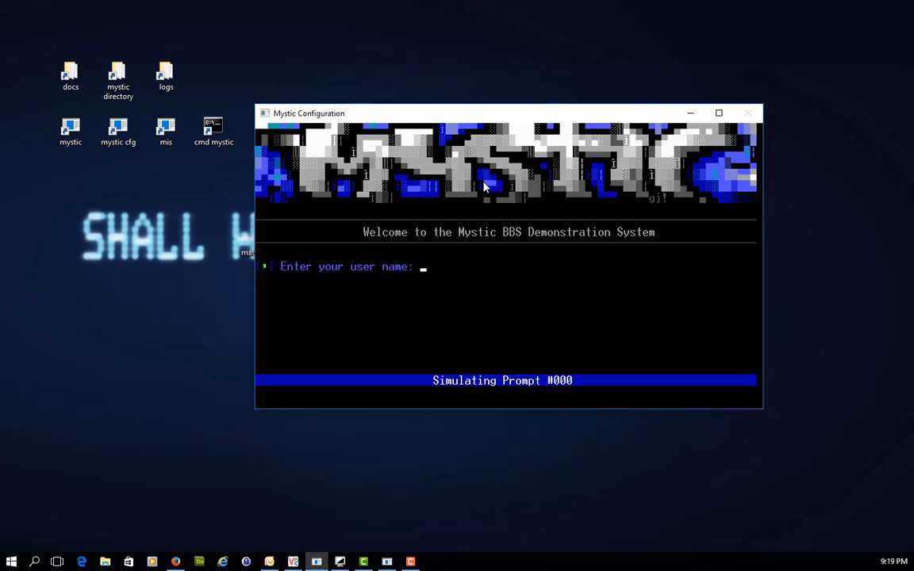
{"action": "key", "text": "Escape"}
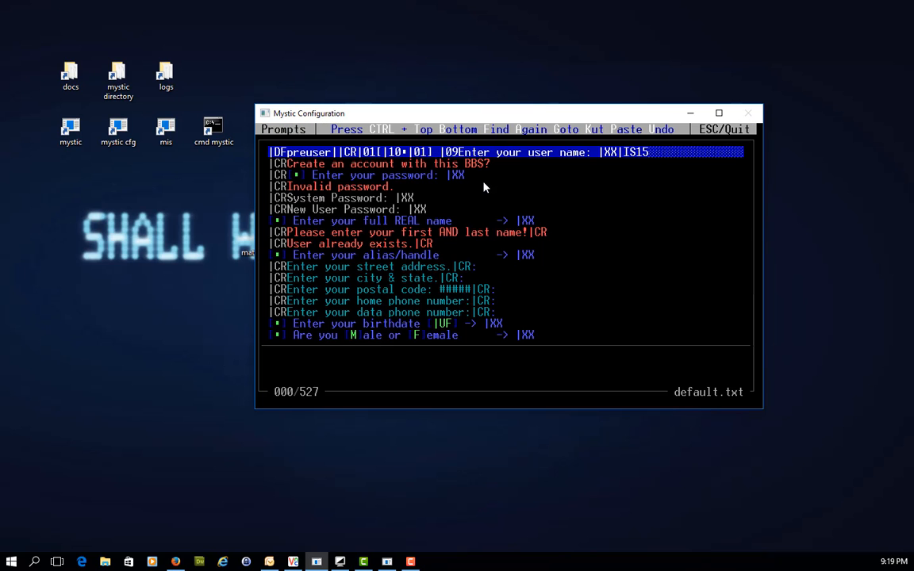
{"action": "key", "text": "Escape"}
{"action": "key", "text": "Left"}
{"action": "key", "text": "Return"}
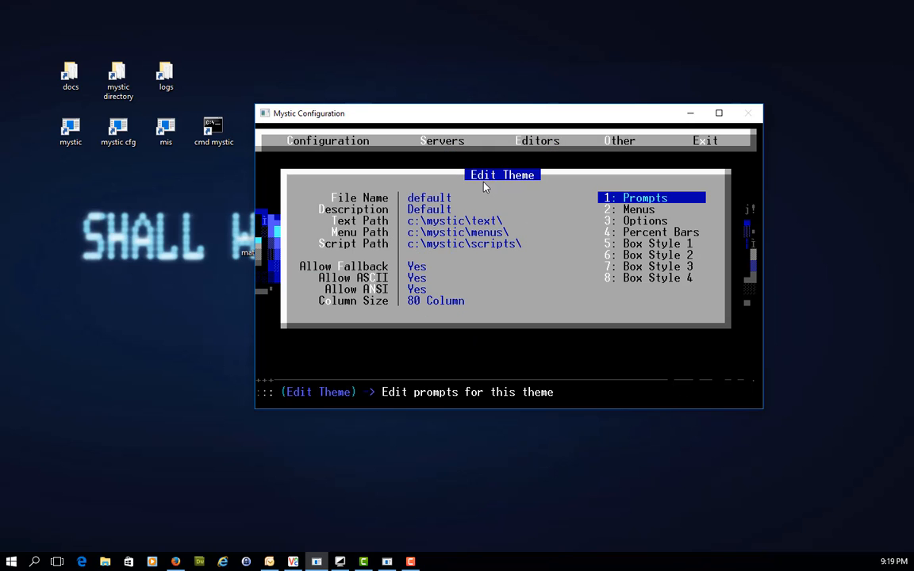
{"action": "double_click", "coordinate": [69, 131]}
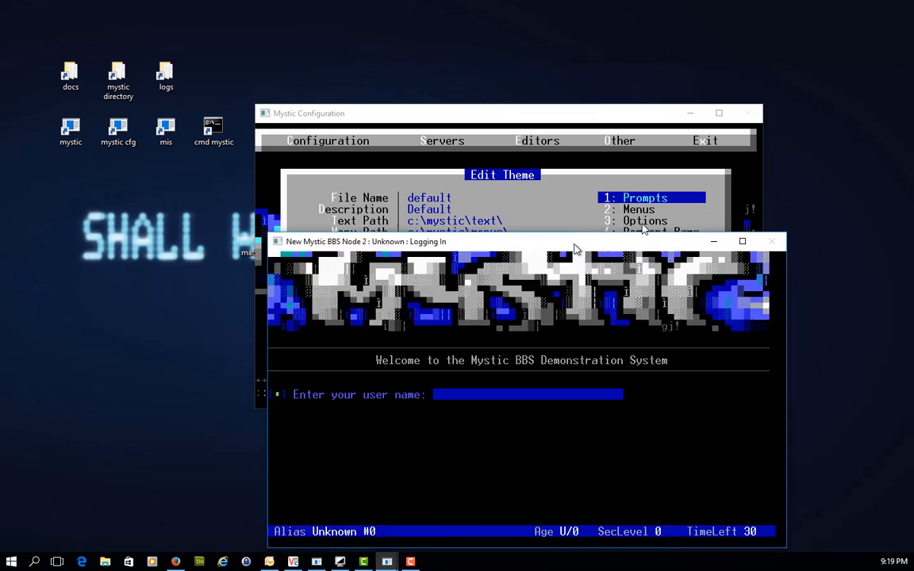
{"action": "left_click_drag", "start_coordinate": [581, 250], "coordinate": [561, 115]}
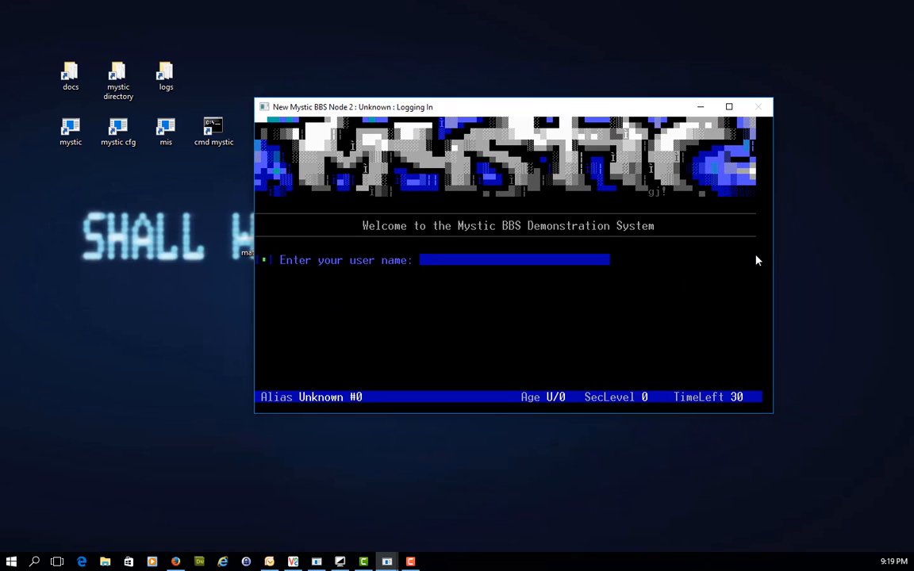
{"action": "type", "text": "1234567890"}
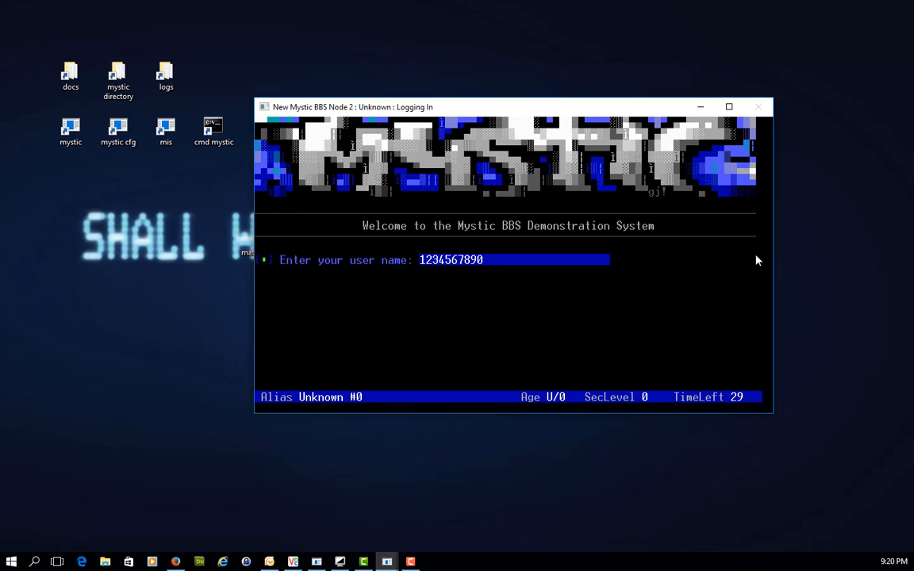
{"action": "type", "text": "12345"}
- Reopen the default theme's prompts in Mystic Configuration, append |IN15 after |IS15 in the user name prompt, and save the change
{"action": "key", "text": "alt+Tab"}
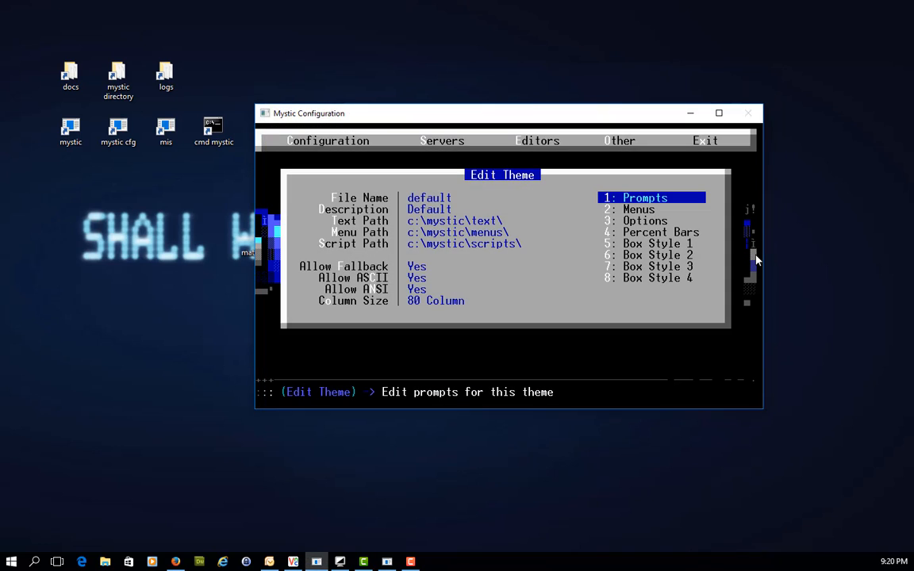
{"action": "key", "text": "Return"}
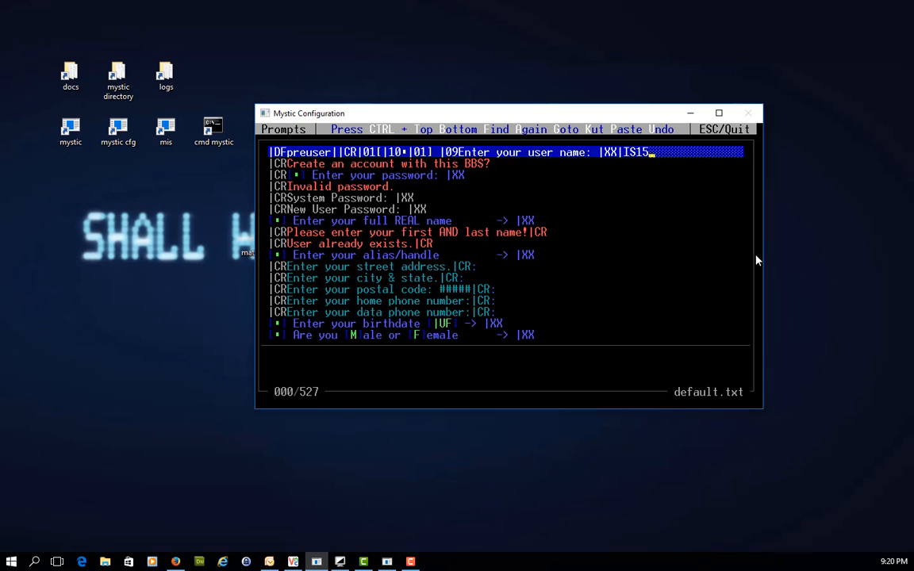
{"action": "type", "text": "|IN"}
{"action": "type", "text": "15"}
{"action": "key", "text": "Return"}
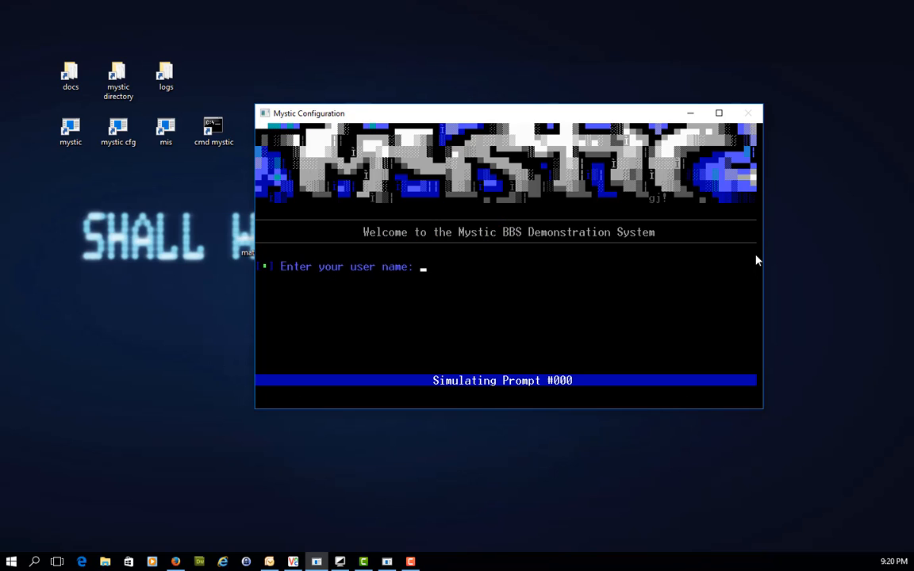
{"action": "key", "text": "Return"}
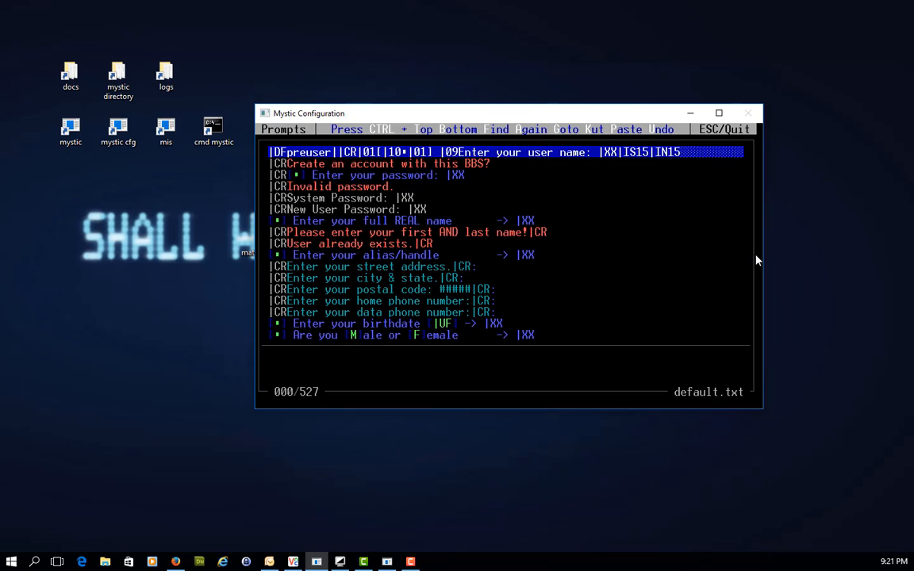
{"action": "key", "text": "Escape"}
{"action": "key", "text": "Left"}
{"action": "key", "text": "Return"}
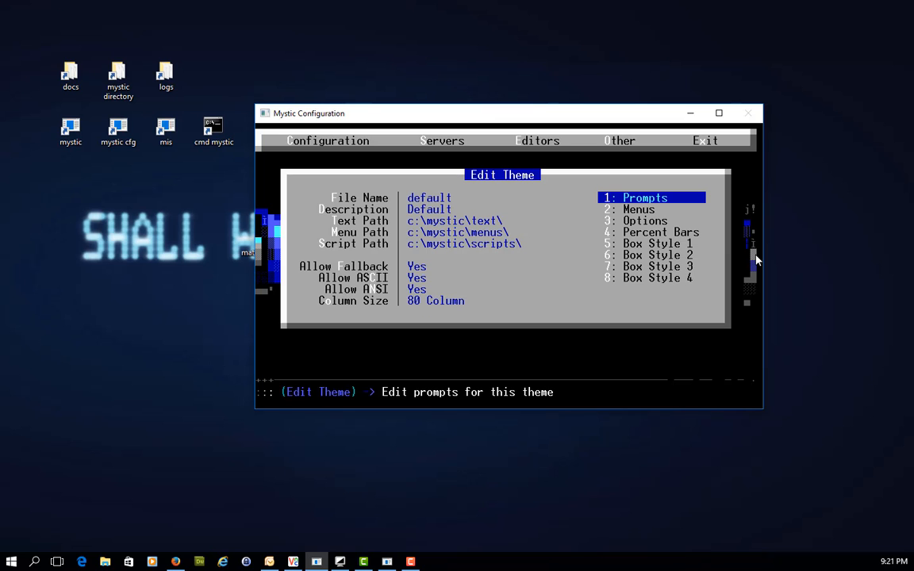
{"action": "double_click", "coordinate": [82, 139]}
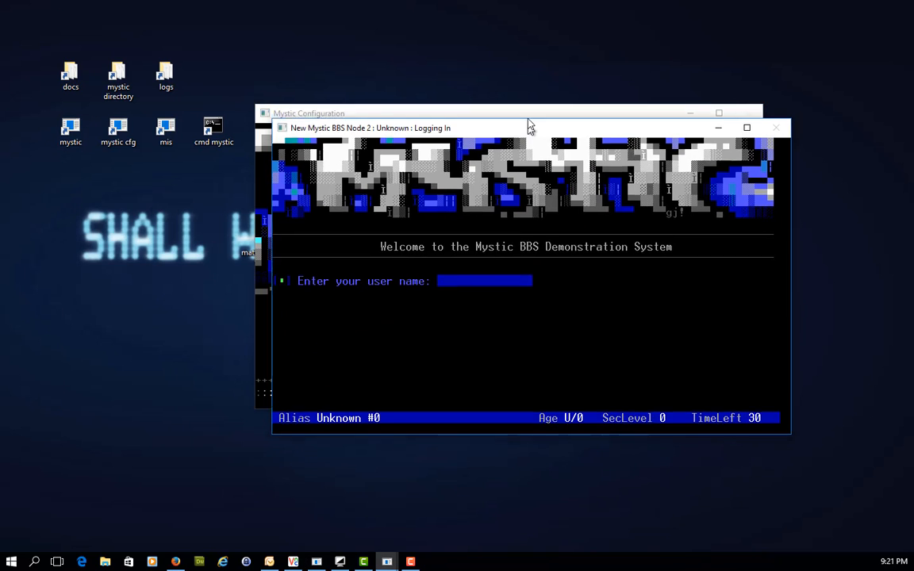
{"action": "left_click_drag", "start_coordinate": [526, 126], "coordinate": [514, 116]}
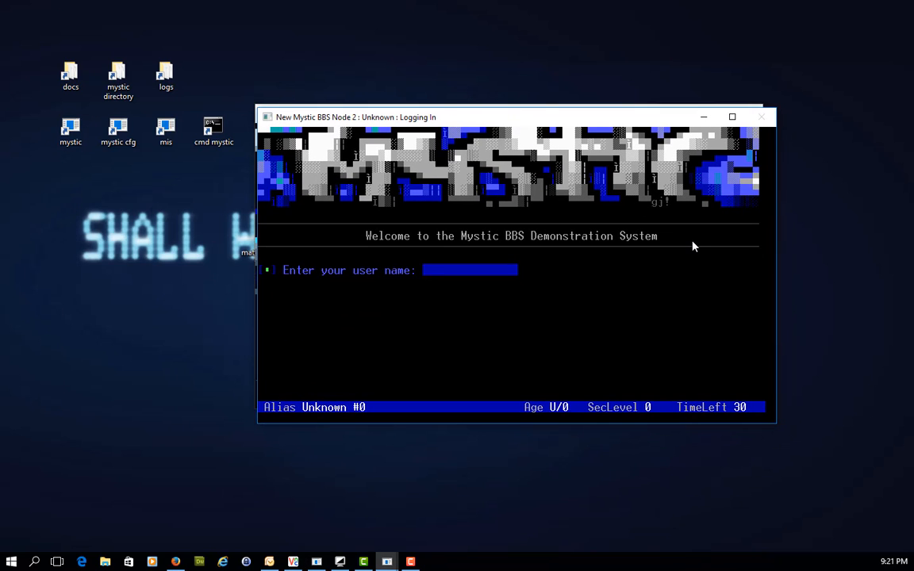
{"action": "type", "text": "123456789012345"}
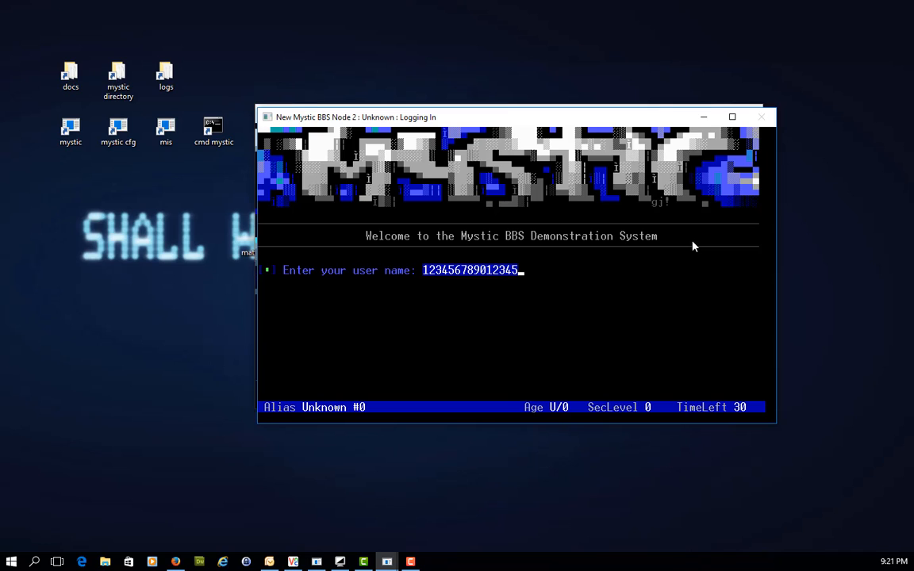
- Clear the test entry from the user name field of the local Mystic login
{"action": "key", "text": "BackSpace"}
{"action": "key", "text": "BackSpace"}
{"action": "key", "text": "BackSpace"}
{"action": "key", "text": "BackSpace"}
{"action": "key", "text": "BackSpace"}
{"action": "key", "text": "BackSpace"}
{"action": "key", "text": "BackSpace"}
{"action": "key", "text": "BackSpace"}
{"action": "key", "text": "BackSpace"}
{"action": "key", "text": "BackSpace"}
{"action": "key", "text": "BackSpace"}
{"action": "key", "text": "BackSpace"}
{"action": "key", "text": "BackSpace"}
{"action": "key", "text": "BackSpace"}
{"action": "key", "text": "BackSpace"}
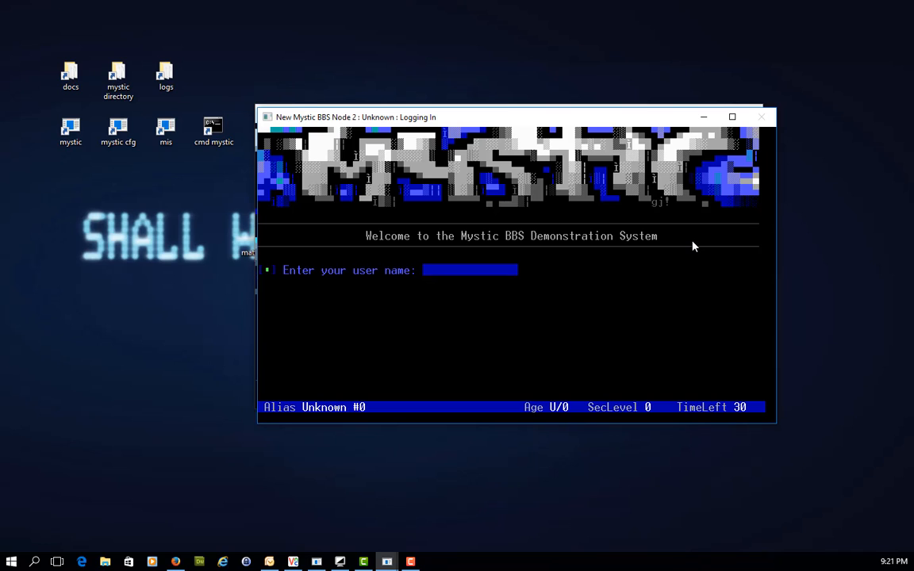
- Reopen the default theme's prompts in Mystic Configuration, change |IN15 to |IN10 in the user name prompt, and save the change
{"action": "key", "text": "alt+Tab"}
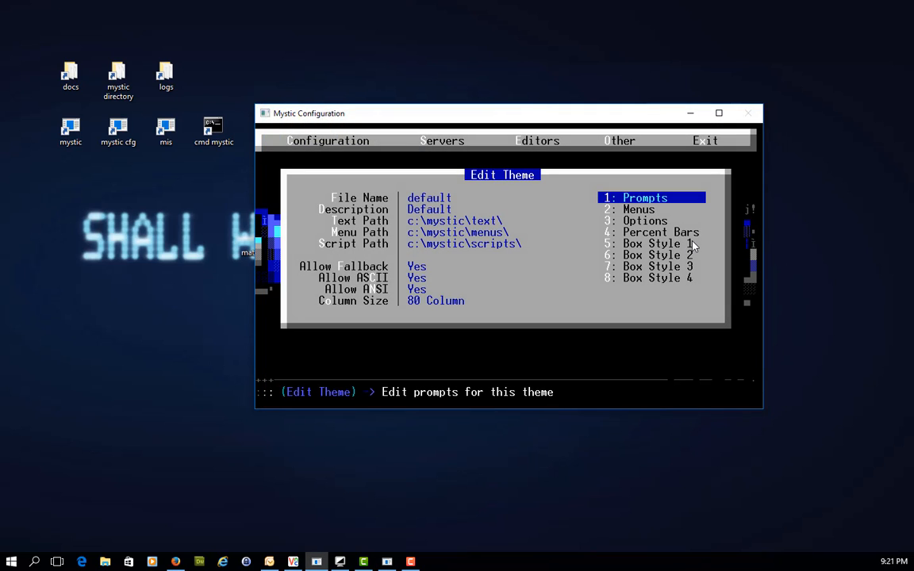
{"action": "key", "text": "Return"}
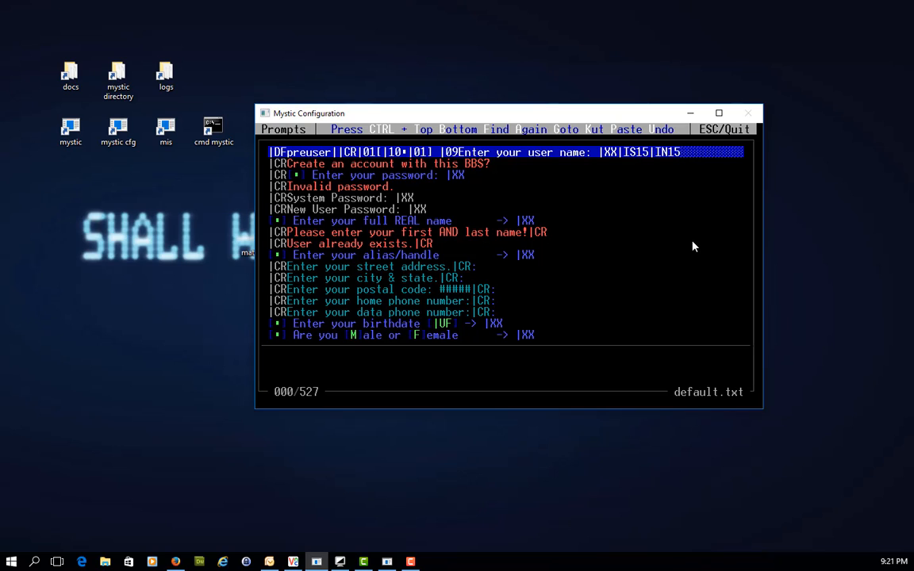
{"action": "key", "text": "Right"}
{"action": "key", "text": "Right"}
{"action": "key", "text": "Right"}
{"action": "key", "text": "Right"}
{"action": "key", "text": "Right"}
{"action": "type", "text": "0"}
{"action": "key", "text": "Return"}
{"action": "key", "text": "Escape"}
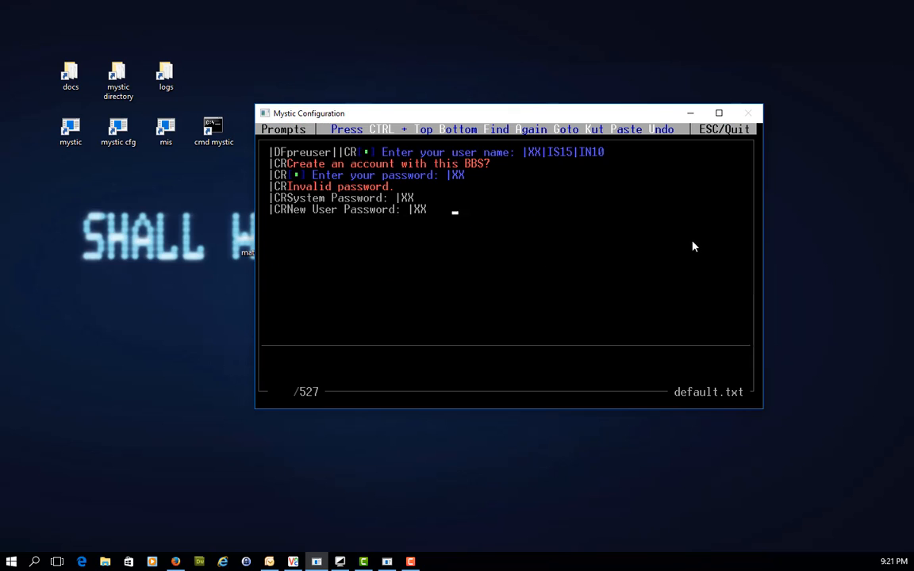
{"action": "key", "text": "Escape"}
{"action": "key", "text": "Left"}
{"action": "key", "text": "Return"}
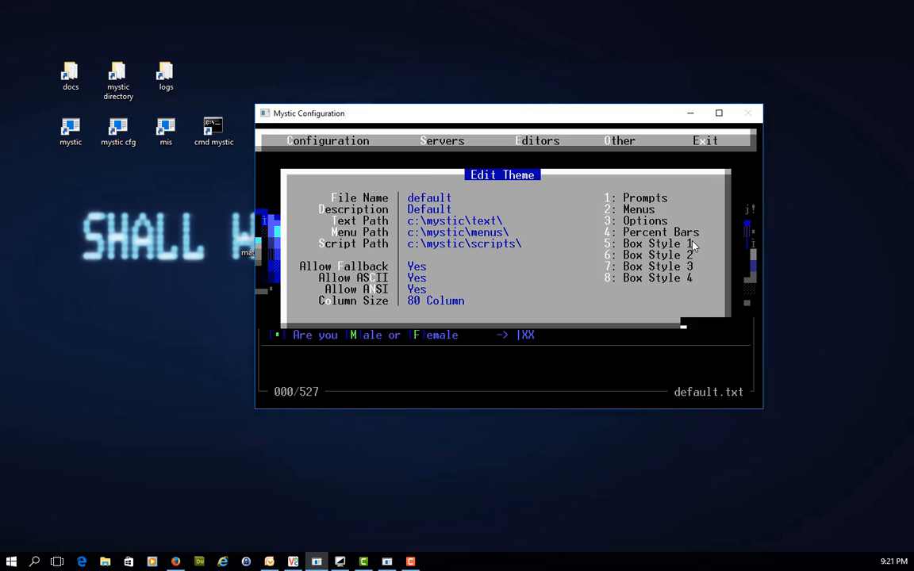
{"action": "double_click", "coordinate": [80, 120]}
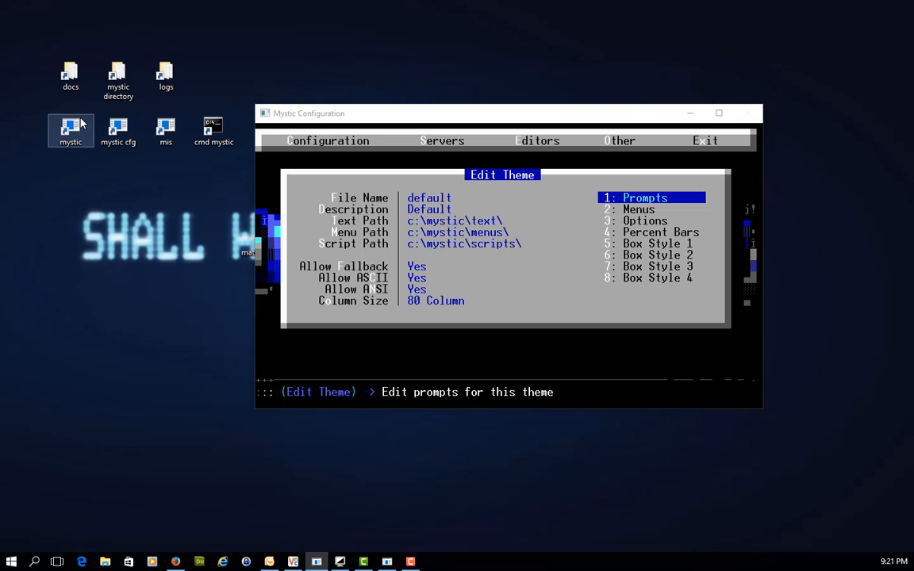
{"action": "left_click_drag", "start_coordinate": [647, 173], "coordinate": [566, 115]}
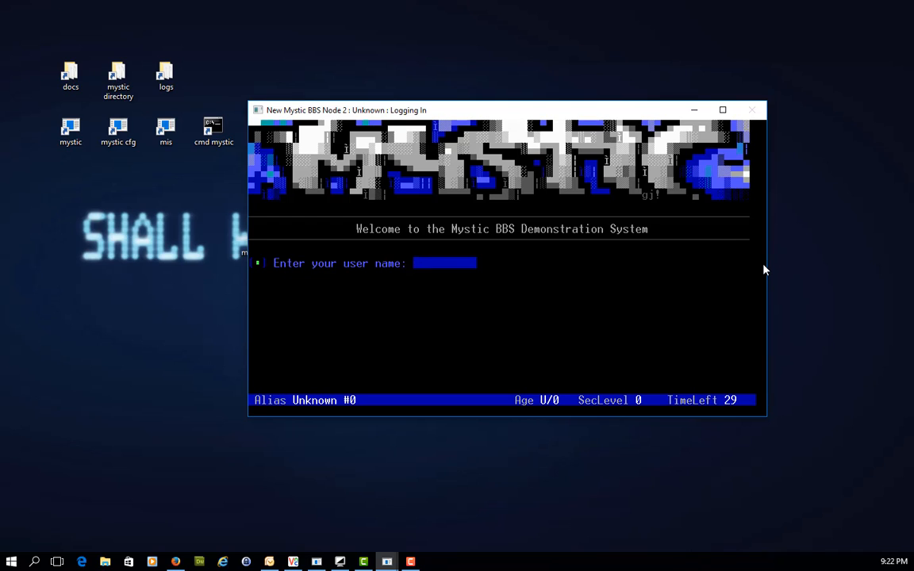
{"action": "type", "text": "1234567"}
{"action": "type", "text": "8901"}
{"action": "type", "text": "2345"}
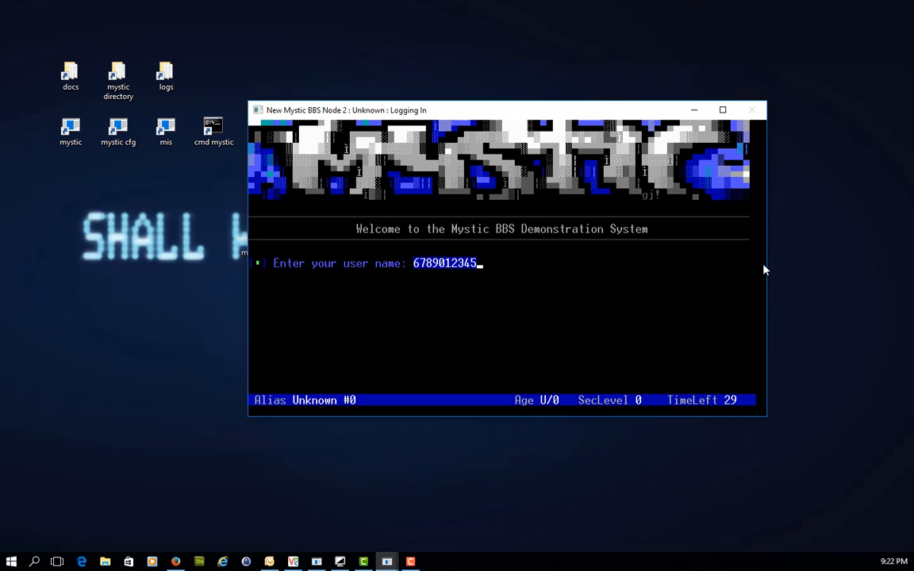
- Return to the default theme's prompts in Mystic Configuration and set the user name prompt's field width code to |IN15
{"action": "key", "text": "alt+Tab"}
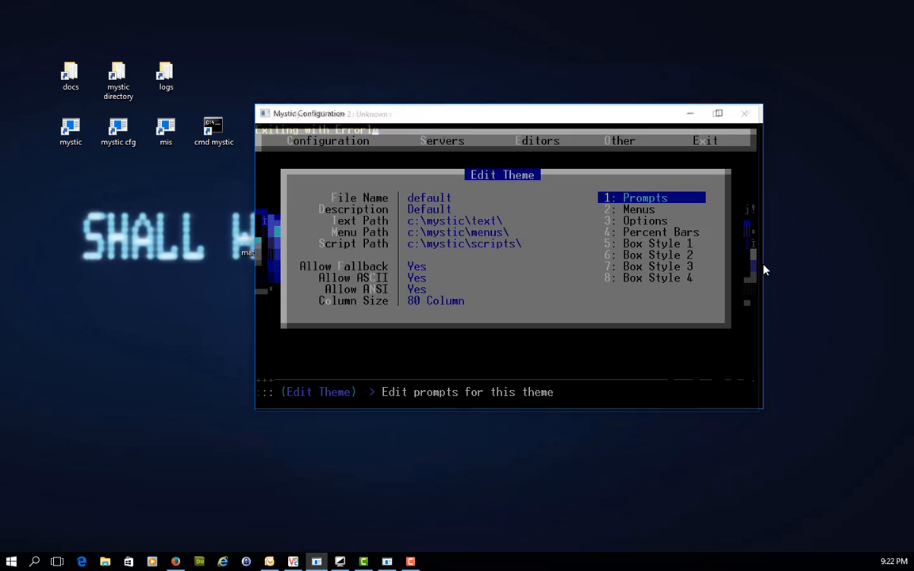
{"action": "key", "text": "Return"}
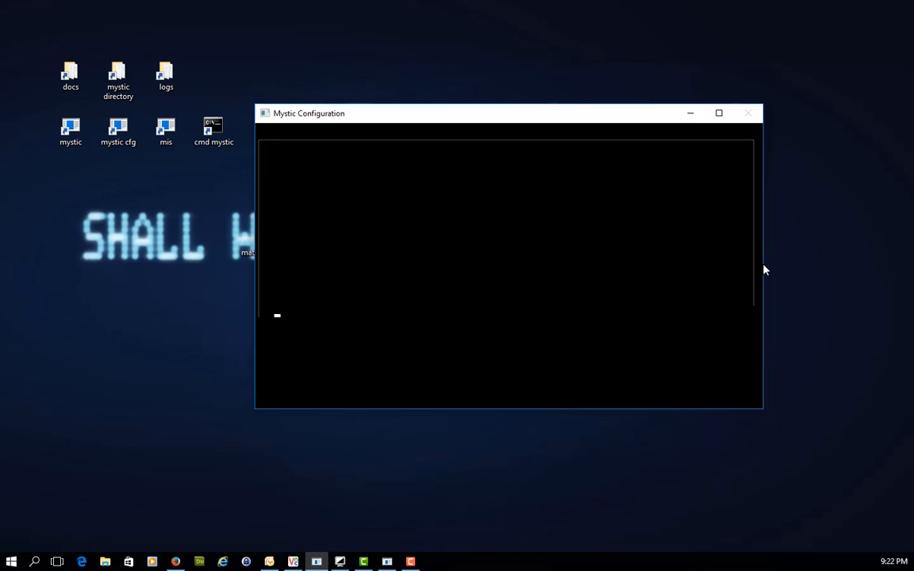
{"action": "key", "text": "Delete"}
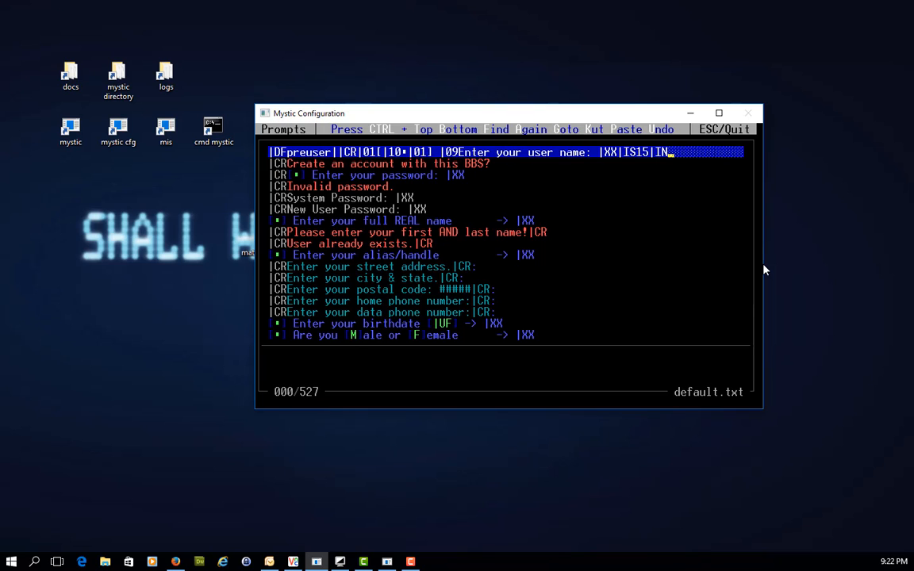
{"action": "type", "text": "5"}
- Append |IF after |IN15 in the user name prompt, preview it, and save the default theme's prompts
{"action": "key", "text": "alt+Tab"}
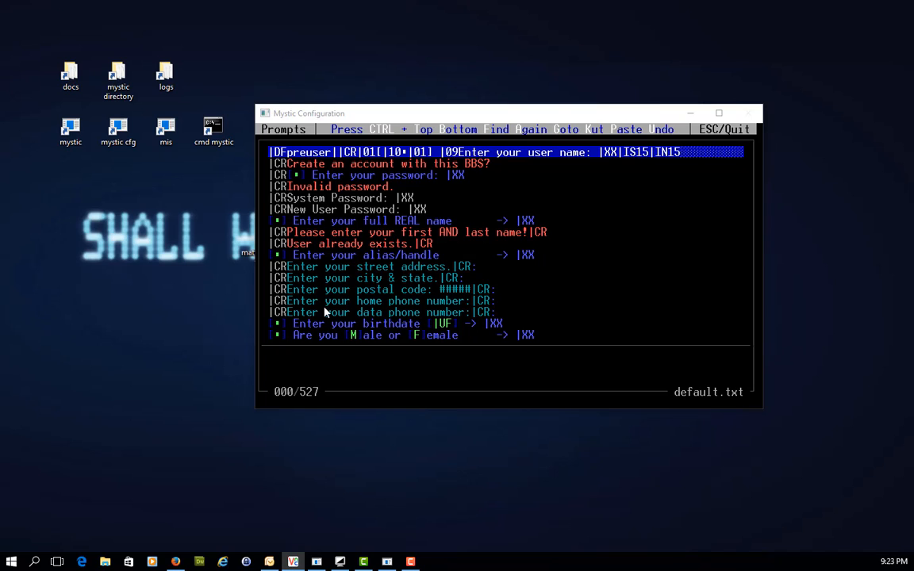
{"action": "left_click", "coordinate": [645, 175]}
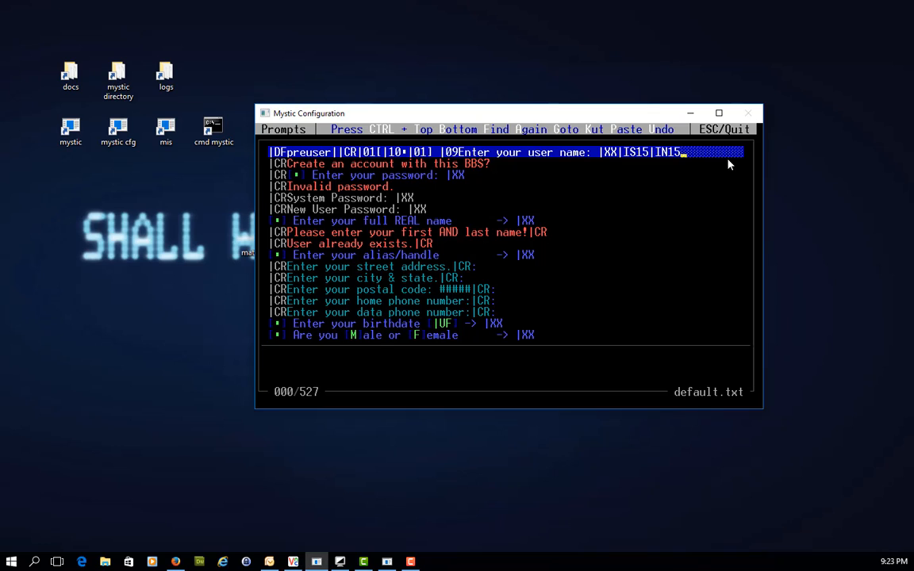
{"action": "left_click", "coordinate": [293, 562]}
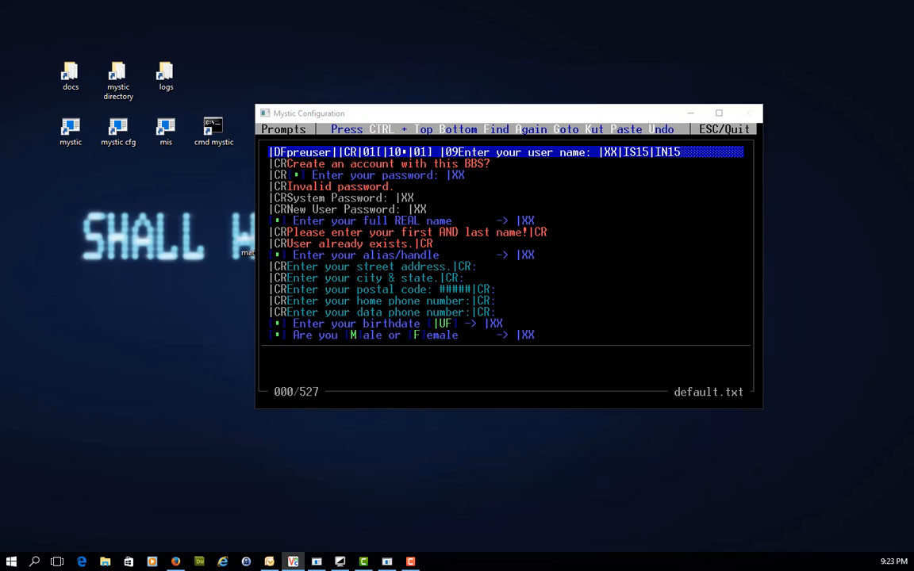
{"action": "left_click", "coordinate": [702, 154]}
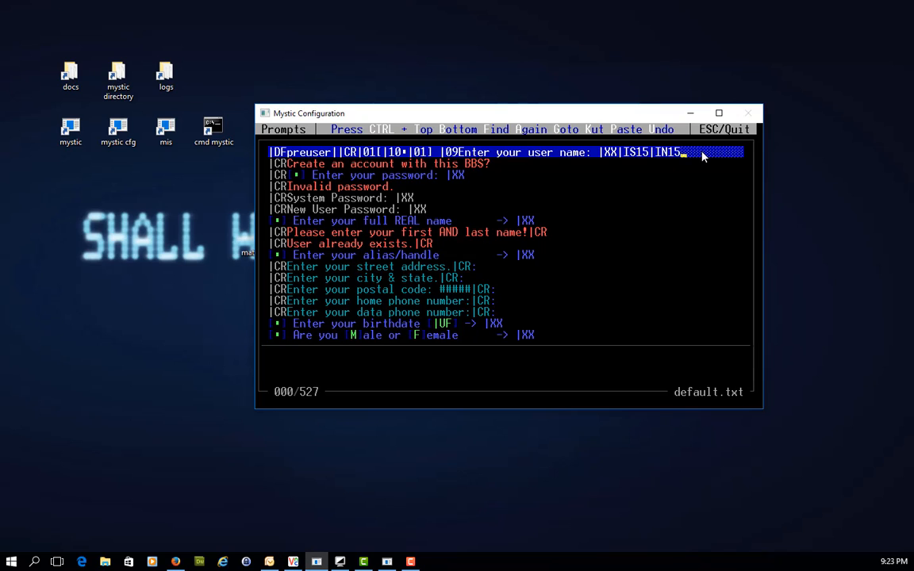
{"action": "type", "text": "IF"}
{"action": "key", "text": "Return"}
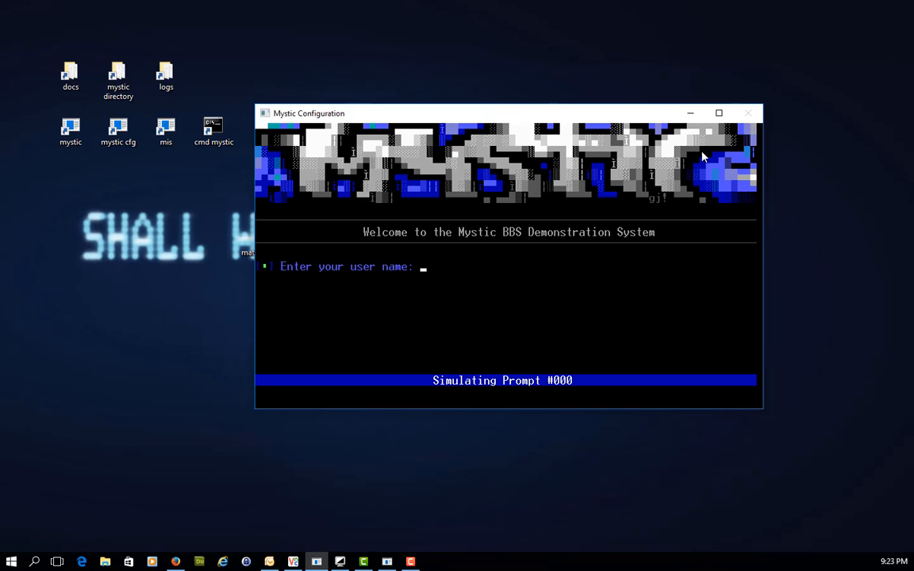
{"action": "key", "text": "Return"}
{"action": "key", "text": "Escape"}
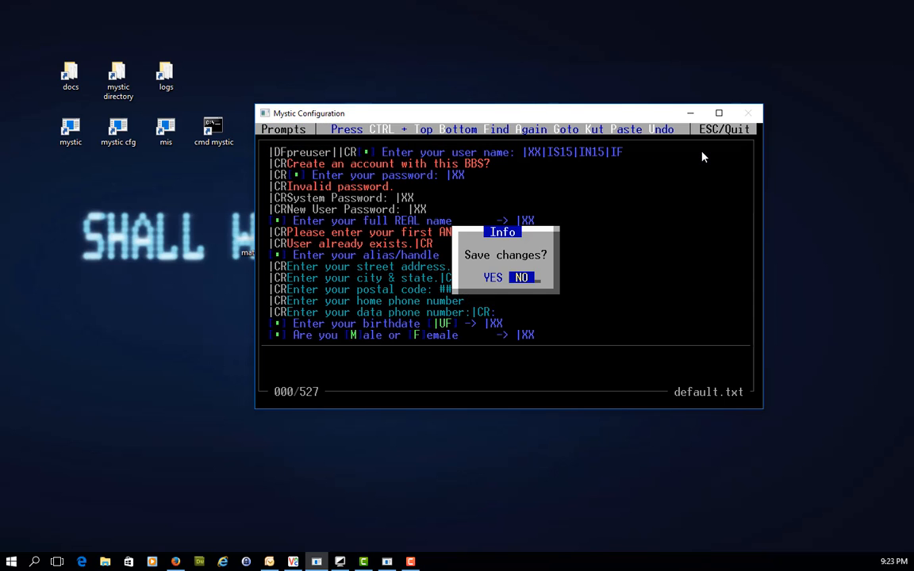
{"action": "key", "text": "Left"}
{"action": "key", "text": "Return"}
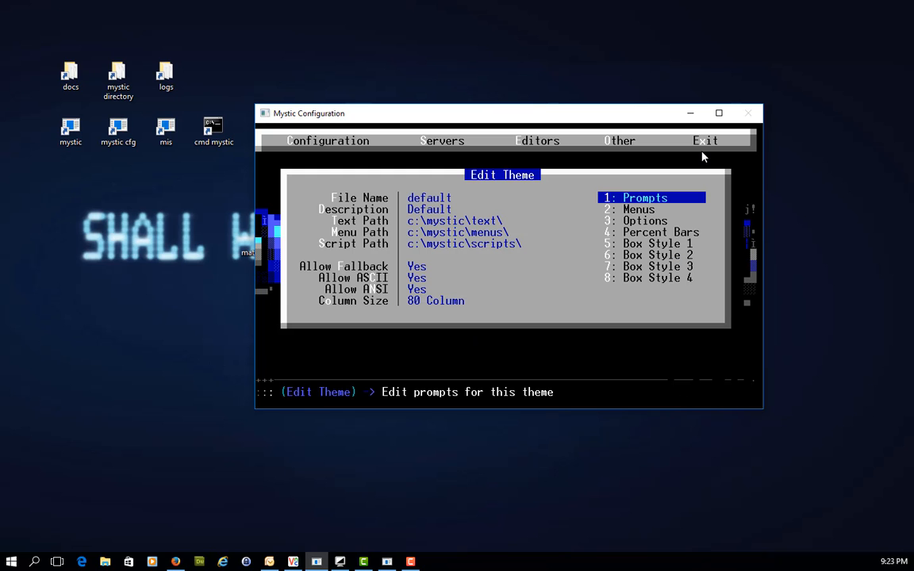
{"action": "double_click", "coordinate": [74, 128]}
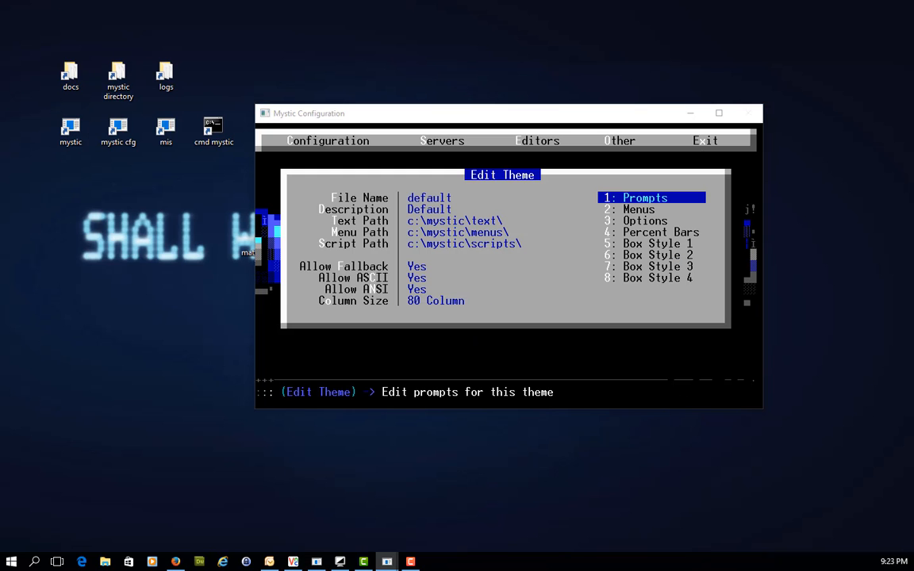
{"action": "left_click_drag", "start_coordinate": [0, 170], "coordinate": [468, 80]}
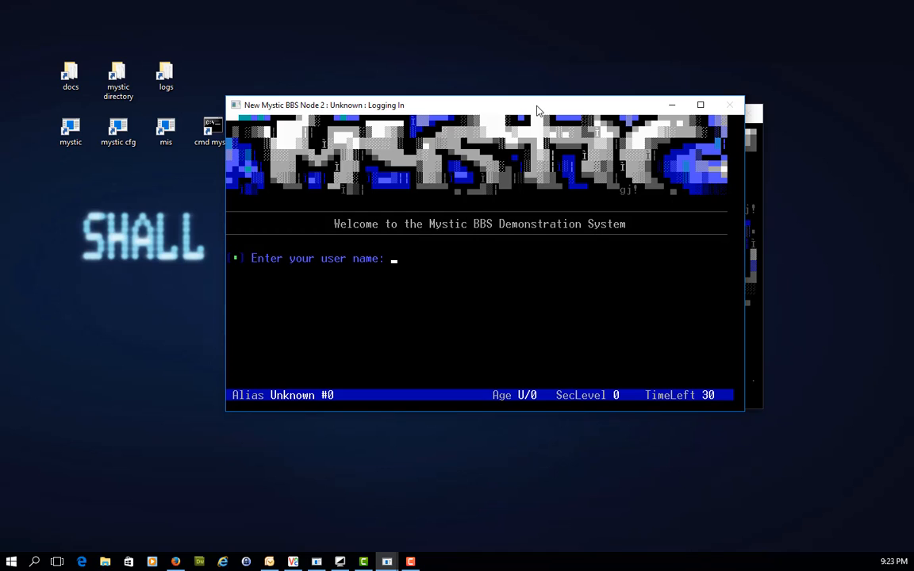
{"action": "type", "text": "123456789012"}
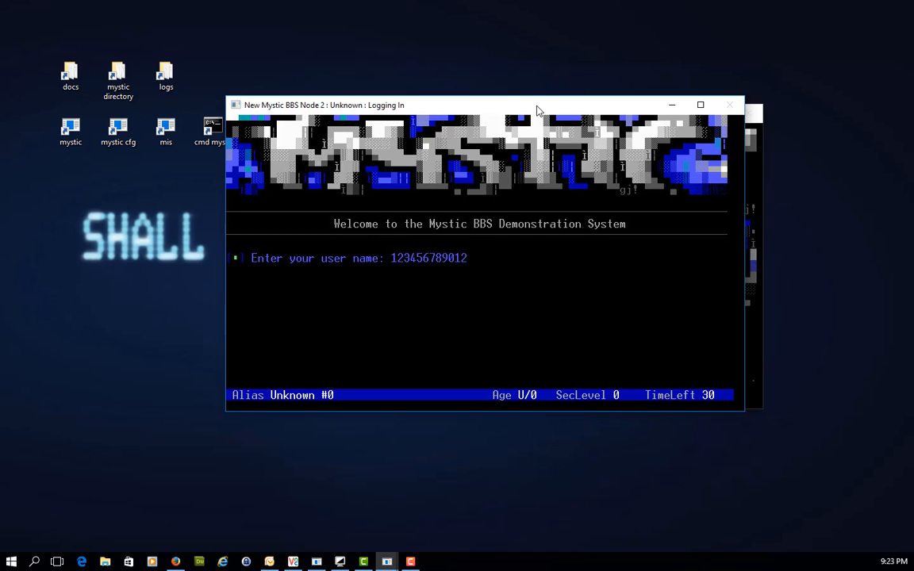
{"action": "type", "text": "345"}
{"action": "key", "text": "BackSpace"}
{"action": "key", "text": "BackSpace"}
{"action": "key", "text": "BackSpace"}
{"action": "key", "text": "BackSpace"}
{"action": "key", "text": "BackSpace"}
{"action": "key", "text": "BackSpace"}
{"action": "key", "text": "BackSpace"}
{"action": "key", "text": "BackSpace"}
{"action": "key", "text": "BackSpace"}
{"action": "key", "text": "BackSpace"}
{"action": "key", "text": "BackSpace"}
{"action": "key", "text": "BackSpace"}
{"action": "key", "text": "BackSpace"}
{"action": "key", "text": "BackSpace"}
{"action": "key", "text": "BackSpace"}
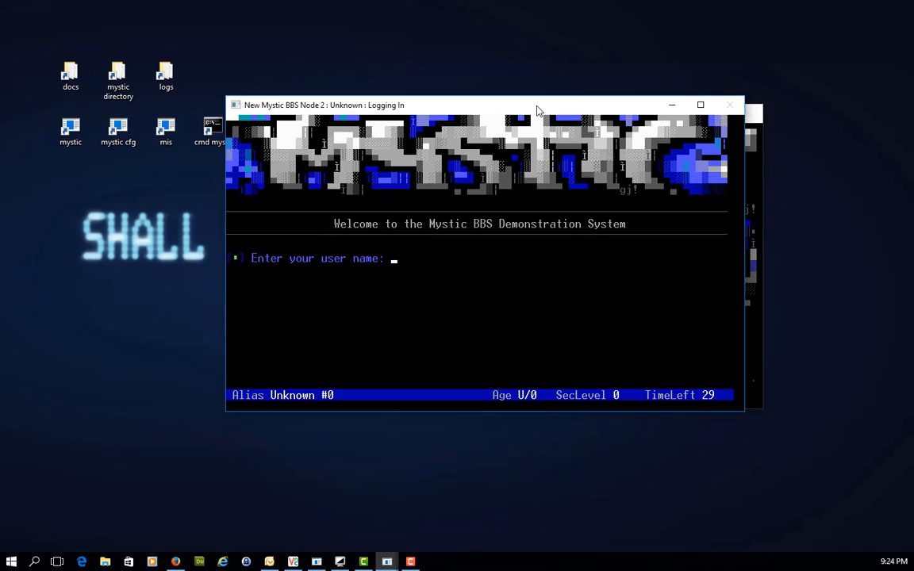
- Test the user name input with This Is A Test, erase the text, and minimize the login window
{"action": "type", "text": "1"}
{"action": "key", "text": "BackSpace"}
{"action": "type", "text": "This Is A Test"}
{"action": "key", "text": "BackSpace"}
{"action": "key", "text": "BackSpace"}
{"action": "key", "text": "BackSpace"}
{"action": "key", "text": "BackSpace"}
{"action": "key", "text": "BackSpace"}
{"action": "key", "text": "BackSpace"}
{"action": "key", "text": "BackSpace"}
{"action": "key", "text": "BackSpace"}
{"action": "key", "text": "BackSpace"}
{"action": "key", "text": "BackSpace"}
{"action": "key", "text": "BackSpace"}
{"action": "key", "text": "BackSpace"}
{"action": "key", "text": "BackSpace"}
{"action": "key", "text": "BackSpace"}
{"action": "left_click", "coordinate": [672, 105]}
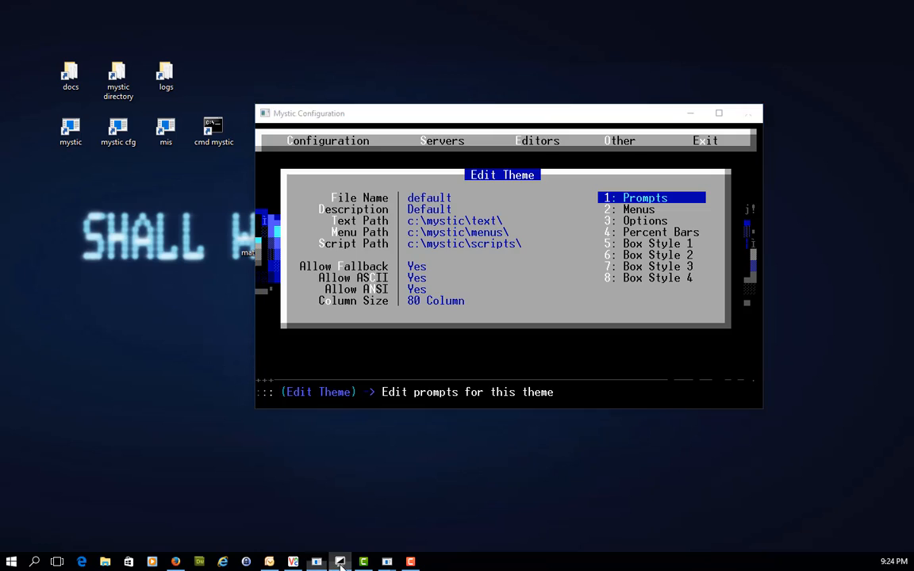
- Switch to the Agency BBS terminal, leave the username input question, and reopen the message area list
{"action": "left_click", "coordinate": [340, 560]}
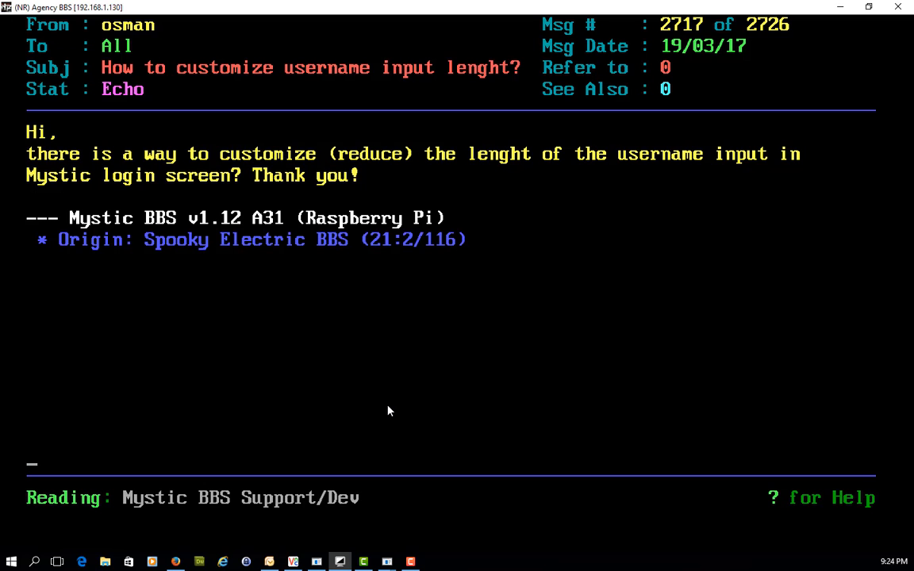
{"action": "key", "text": "Escape"}
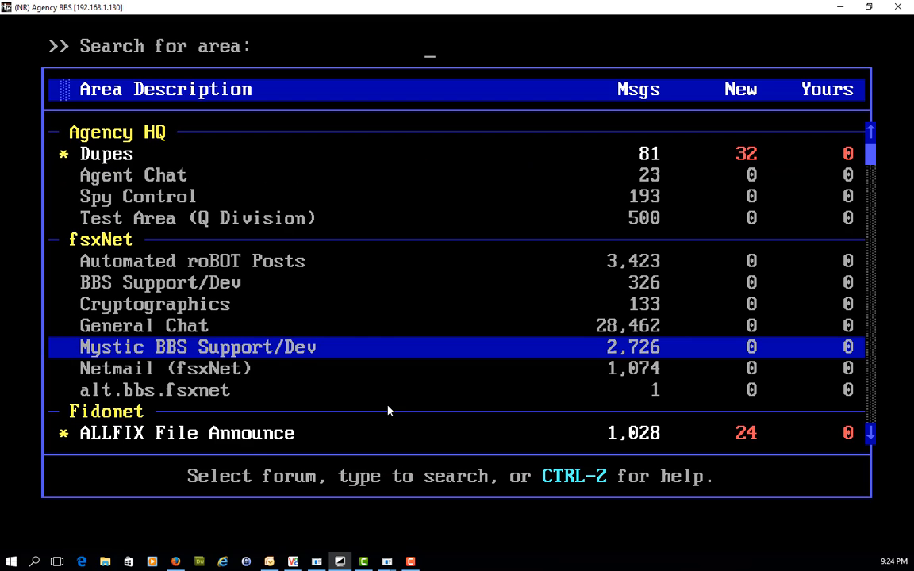
{"action": "key", "text": "Escape"}
{"action": "key", "text": "a"}
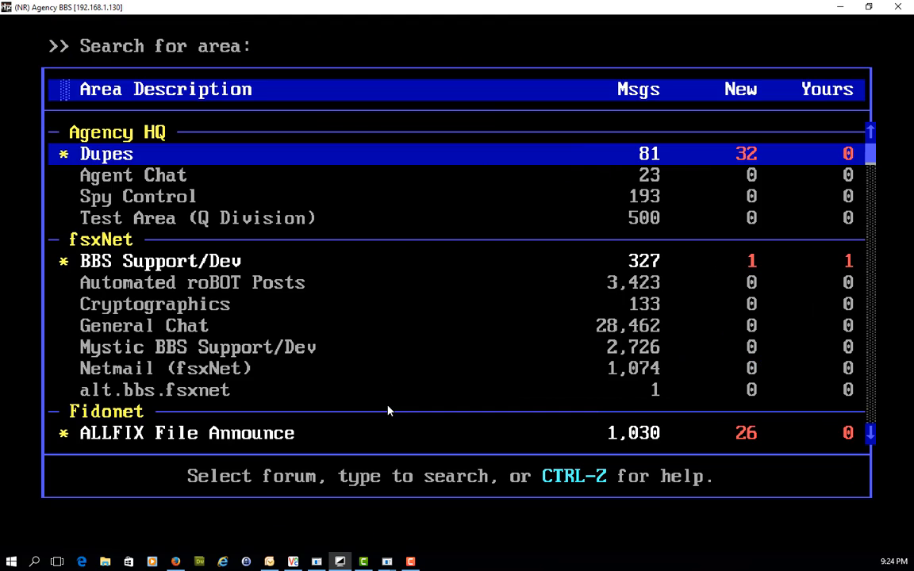
- Open the newest message in the BBS Support/Dev area, read through it, and return to the area list
{"action": "key", "text": "Down"}
{"action": "key", "text": "Down"}
{"action": "key", "text": "Down"}
{"action": "key", "text": "Down"}
{"action": "key", "text": "Return"}
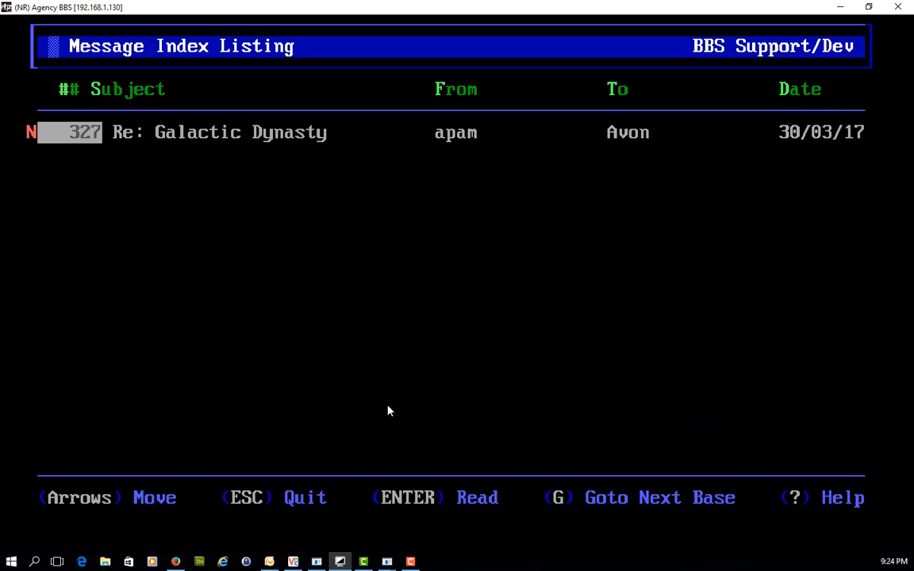
{"action": "key", "text": "Return"}
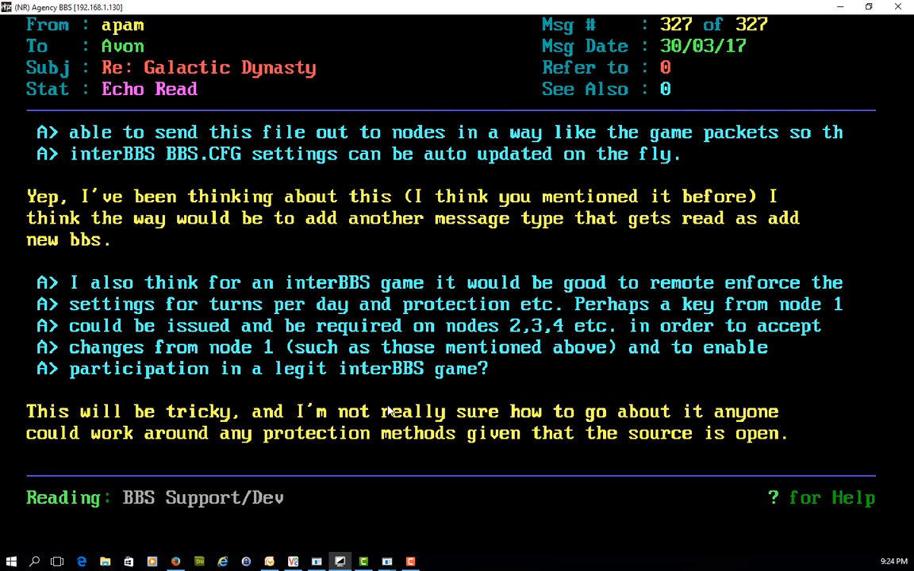
{"action": "key", "text": "Down"}
{"action": "key", "text": "Down"}
{"action": "key", "text": "Down"}
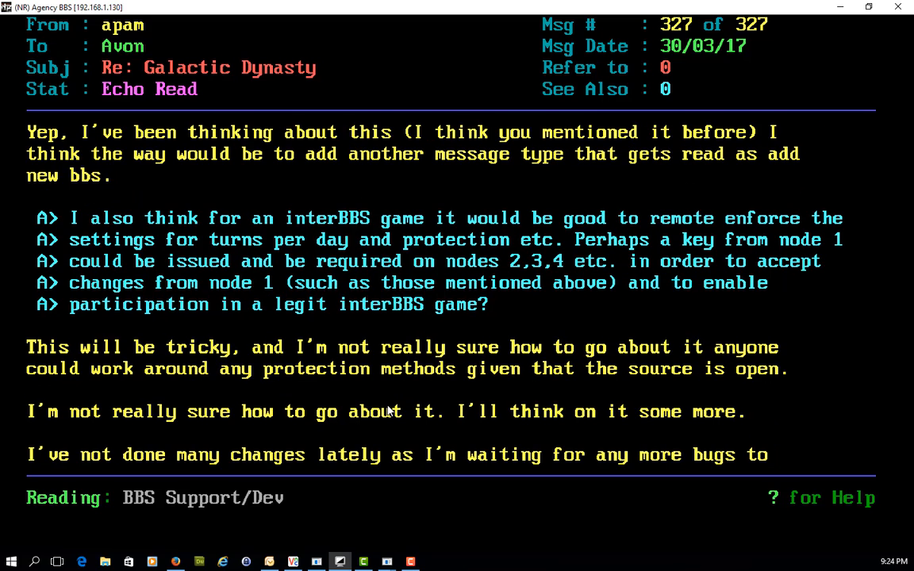
{"action": "key", "text": "Up"}
{"action": "key", "text": "Up"}
{"action": "key", "text": "Up"}
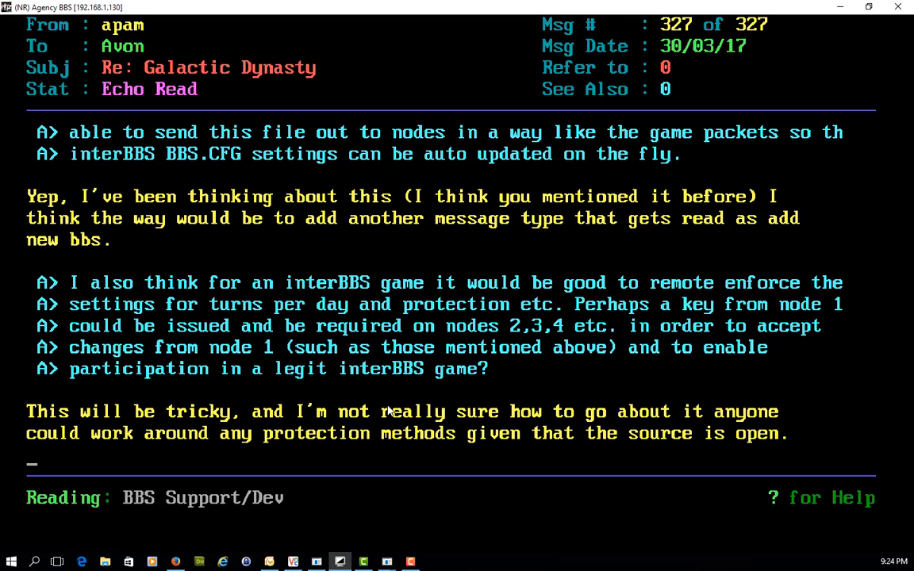
{"action": "key", "text": "Escape"}
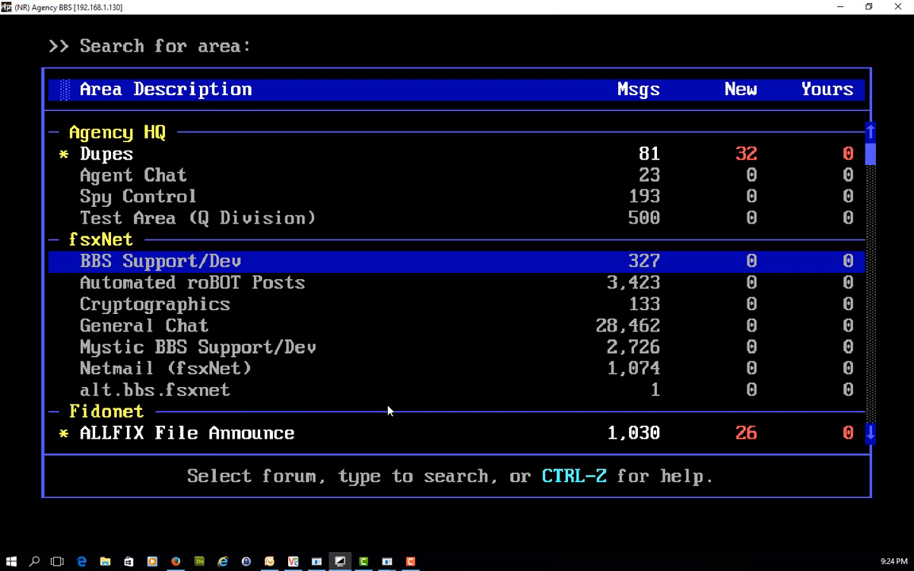